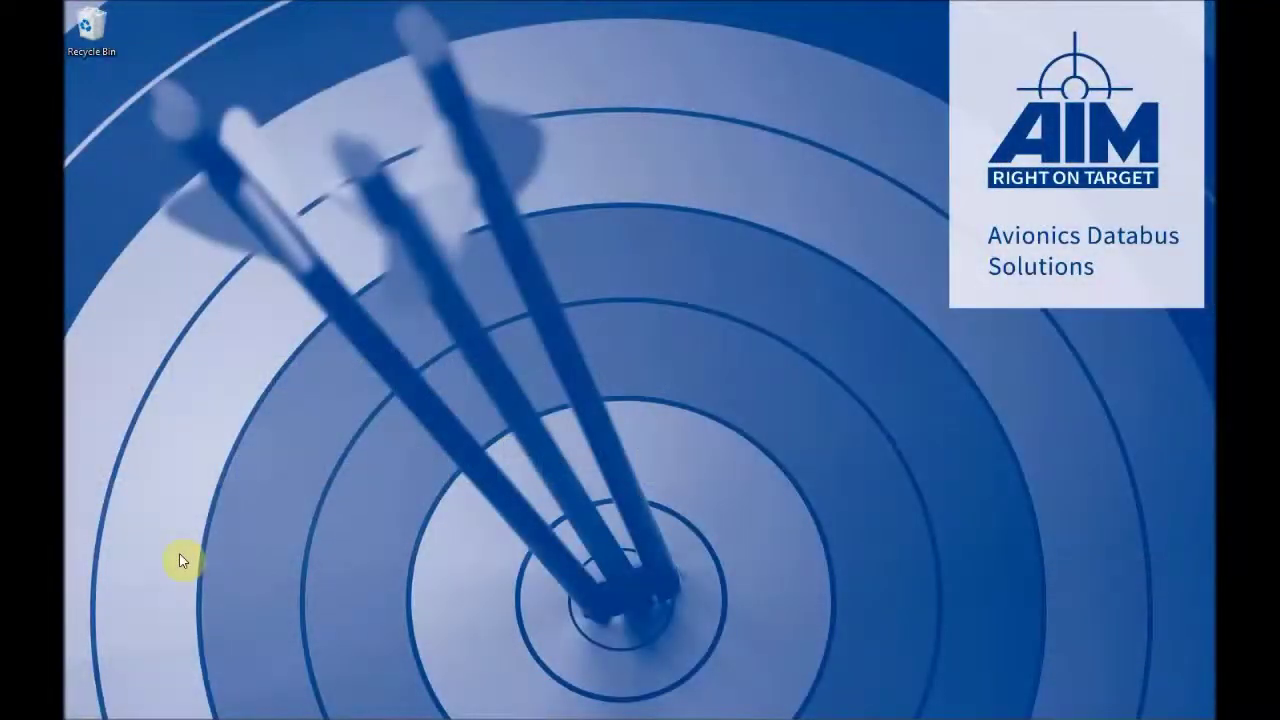
# Launch PBA.pro from its tile in the Windows Start menu.
pyautogui.click(80, 706)
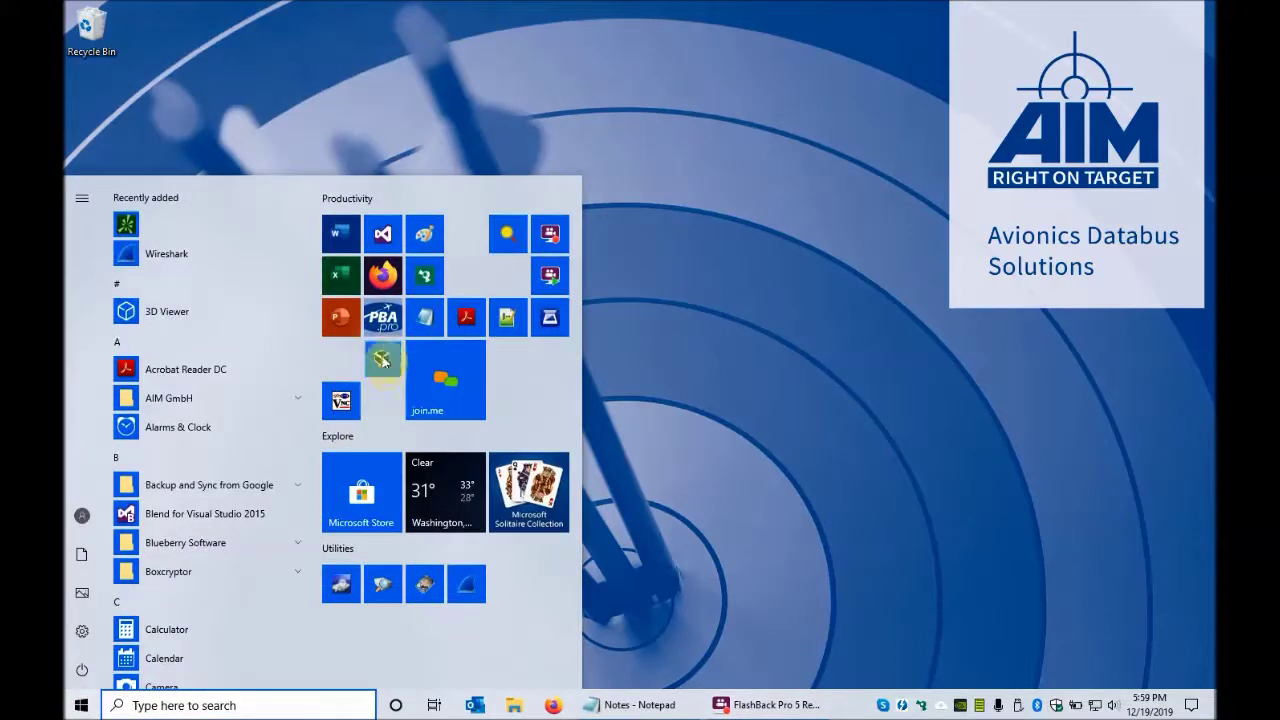
pyautogui.click(386, 316)
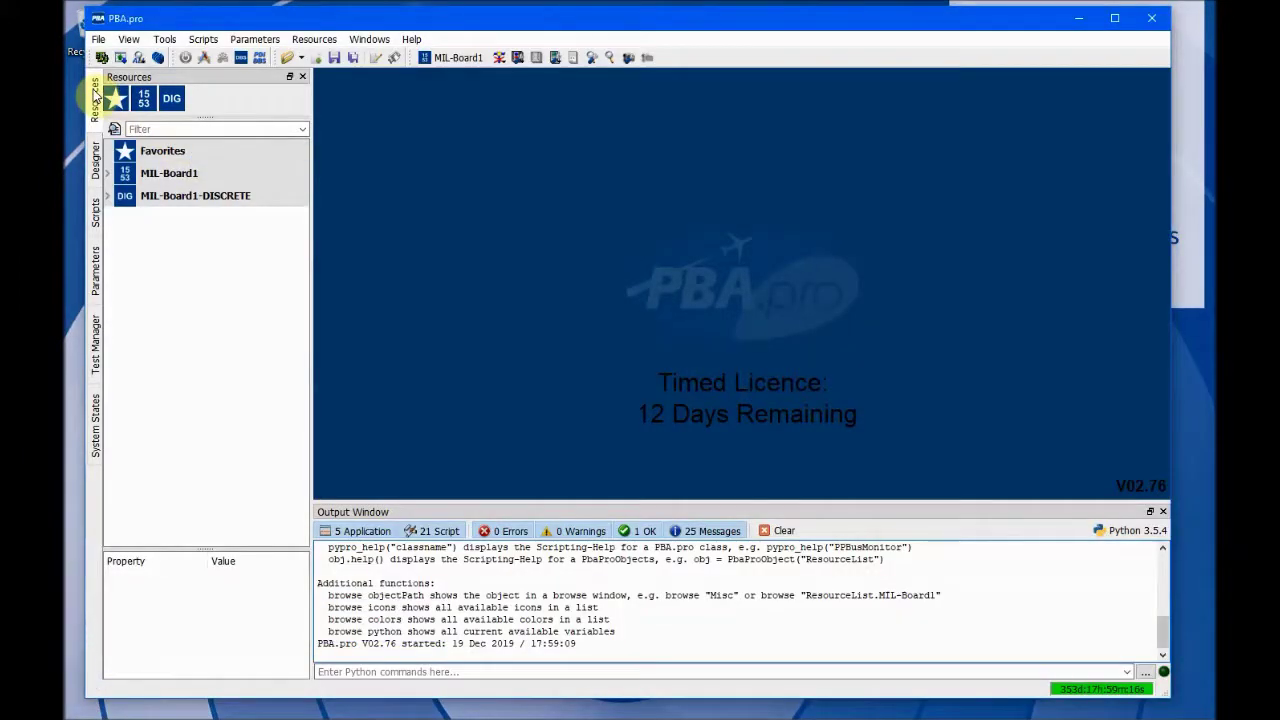
# Open MIL-Board1's BC TransferList and insert Xfer0, a 32-word BcToRt transfer.
pyautogui.click(110, 176)
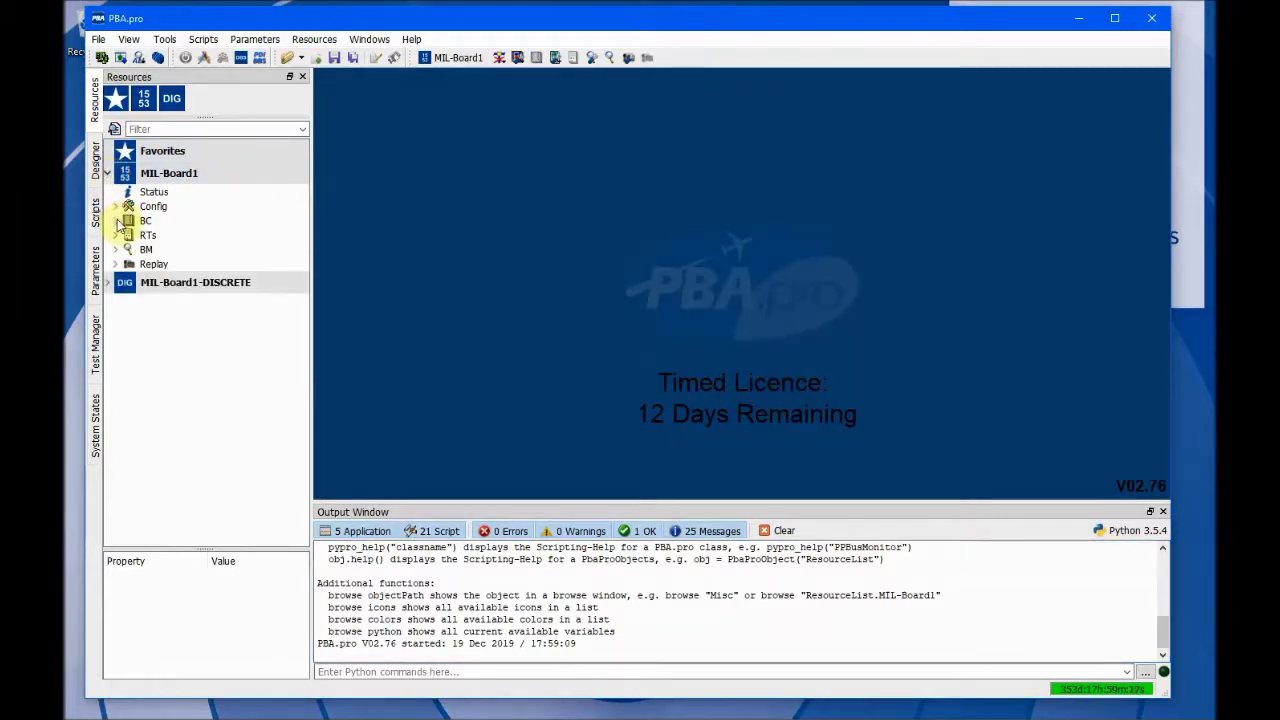
pyautogui.click(115, 221)
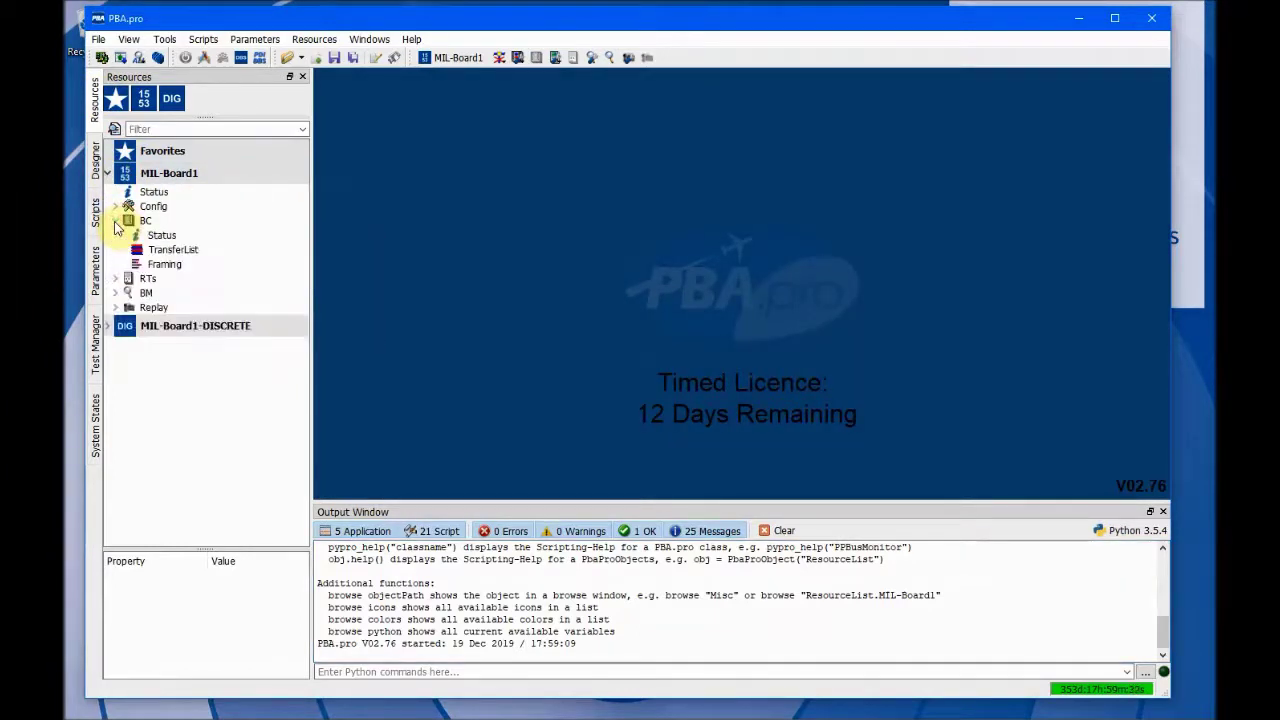
pyautogui.doubleClick(173, 251)
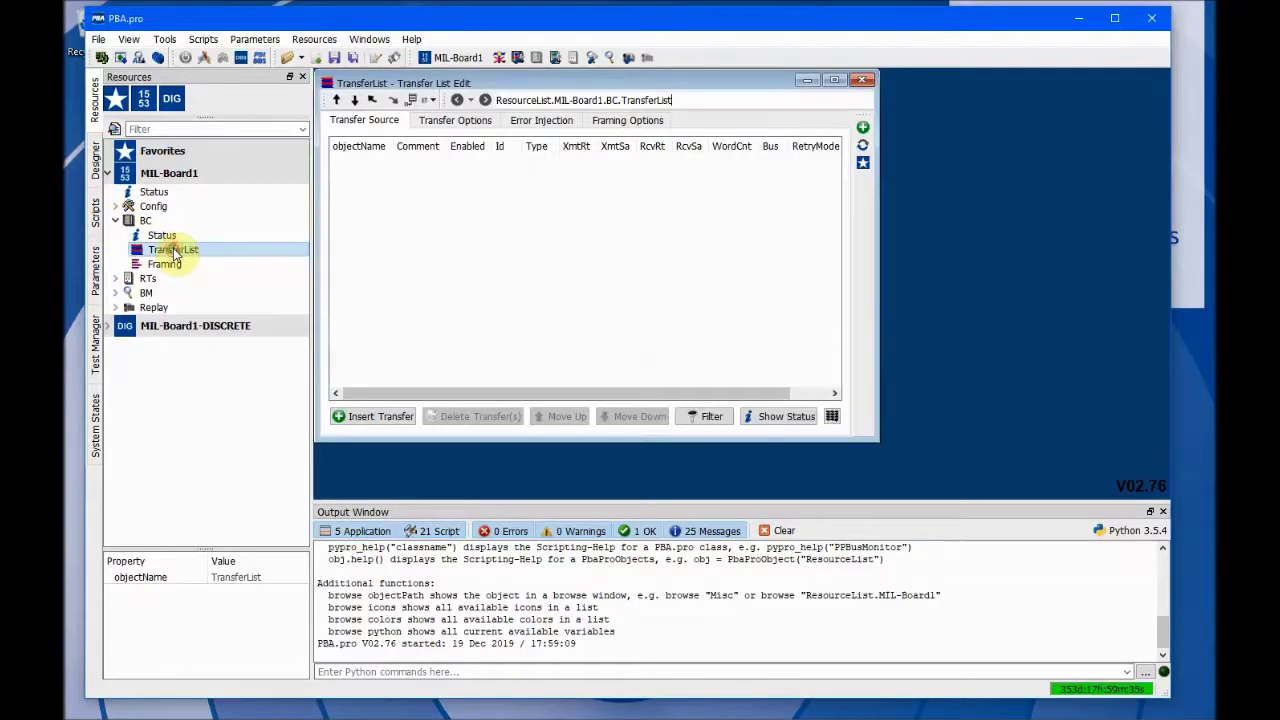
pyautogui.click(385, 418)
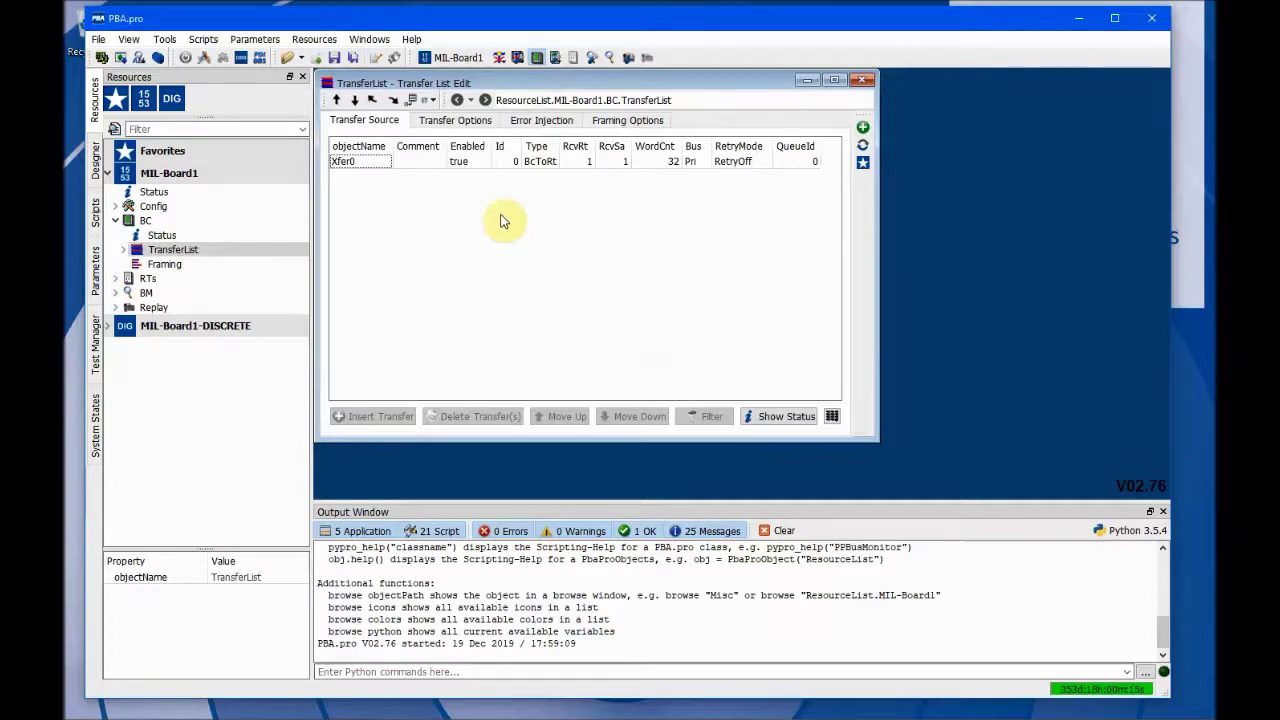
# Expand BM > Sessions and open the Current capture session window.
pyautogui.click(538, 59)
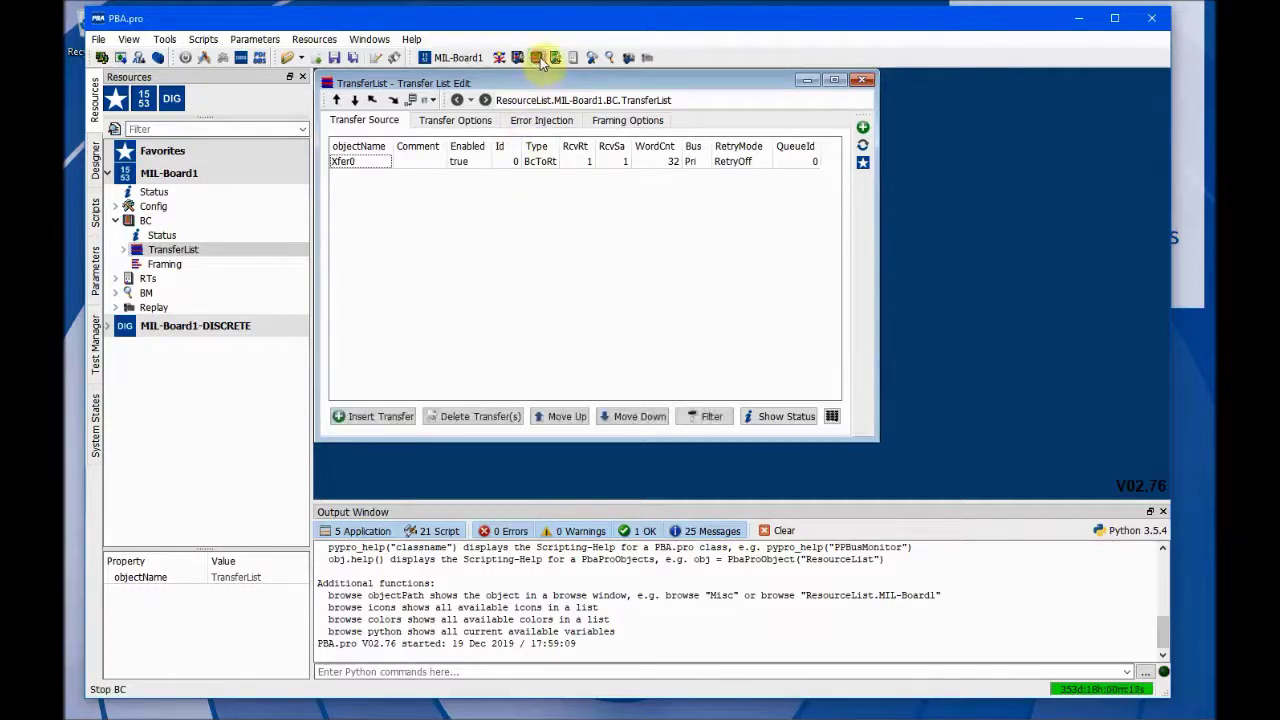
pyautogui.click(115, 293)
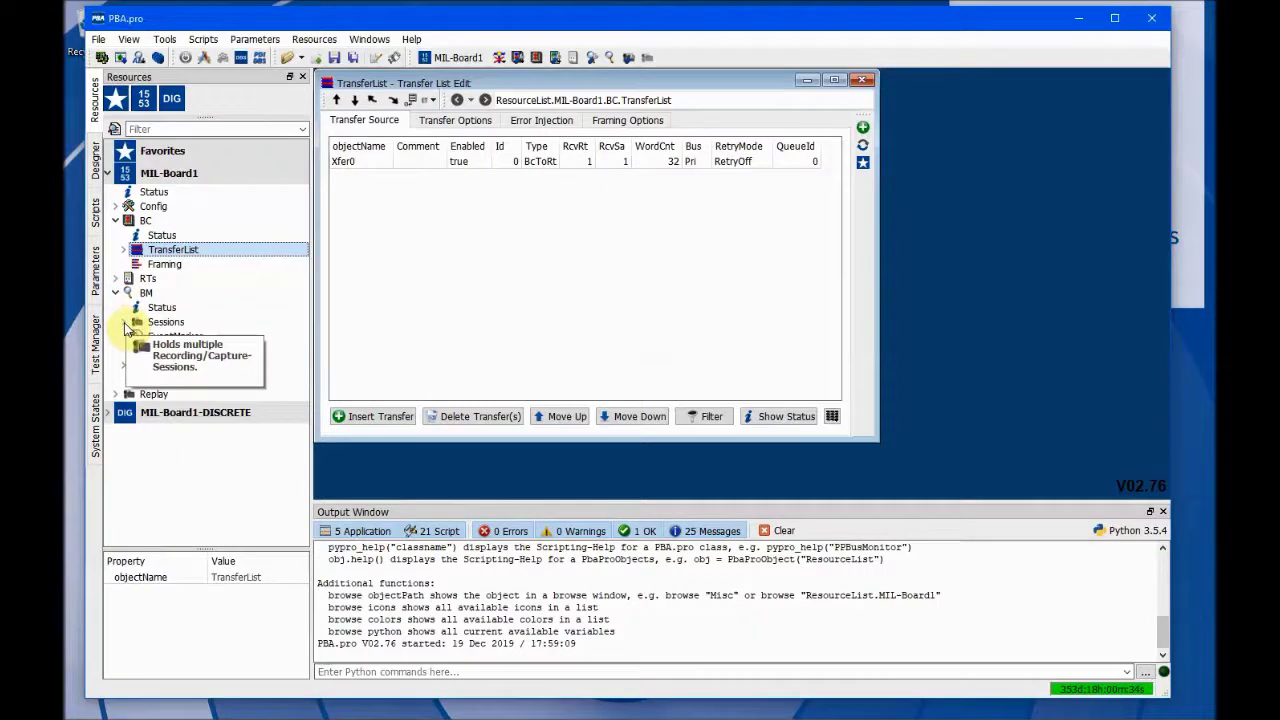
pyautogui.click(124, 323)
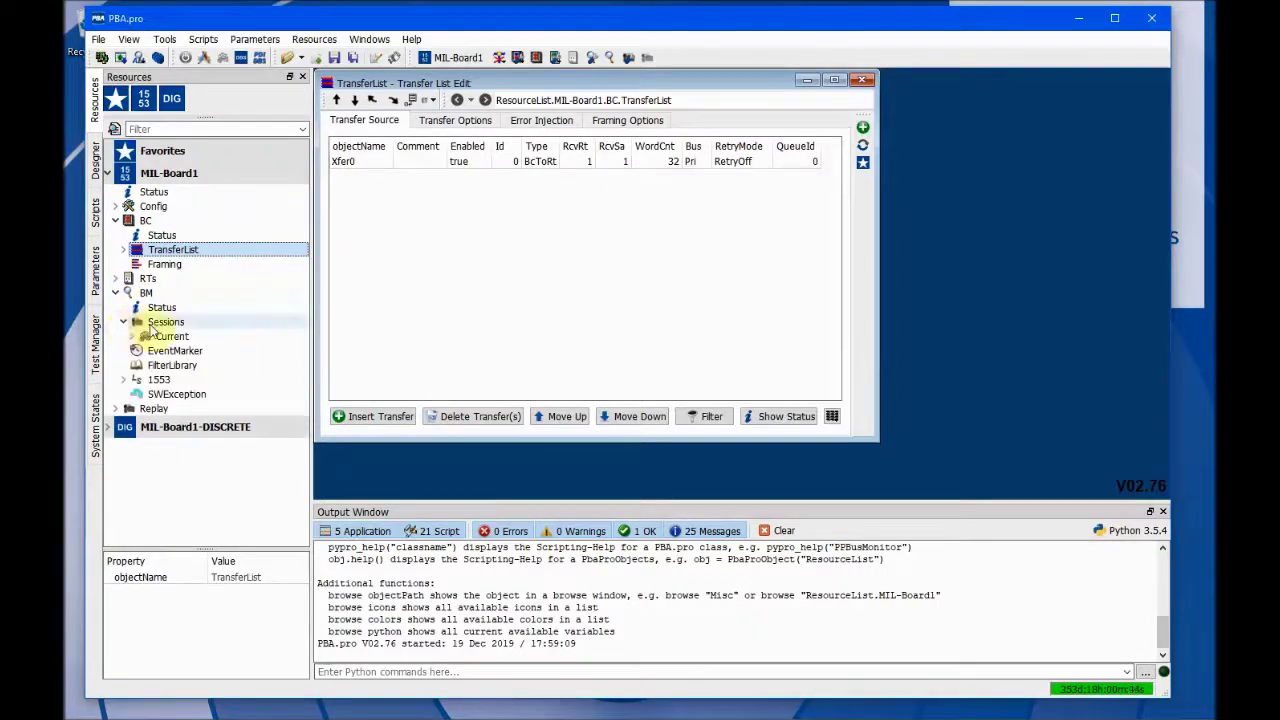
pyautogui.click(171, 338)
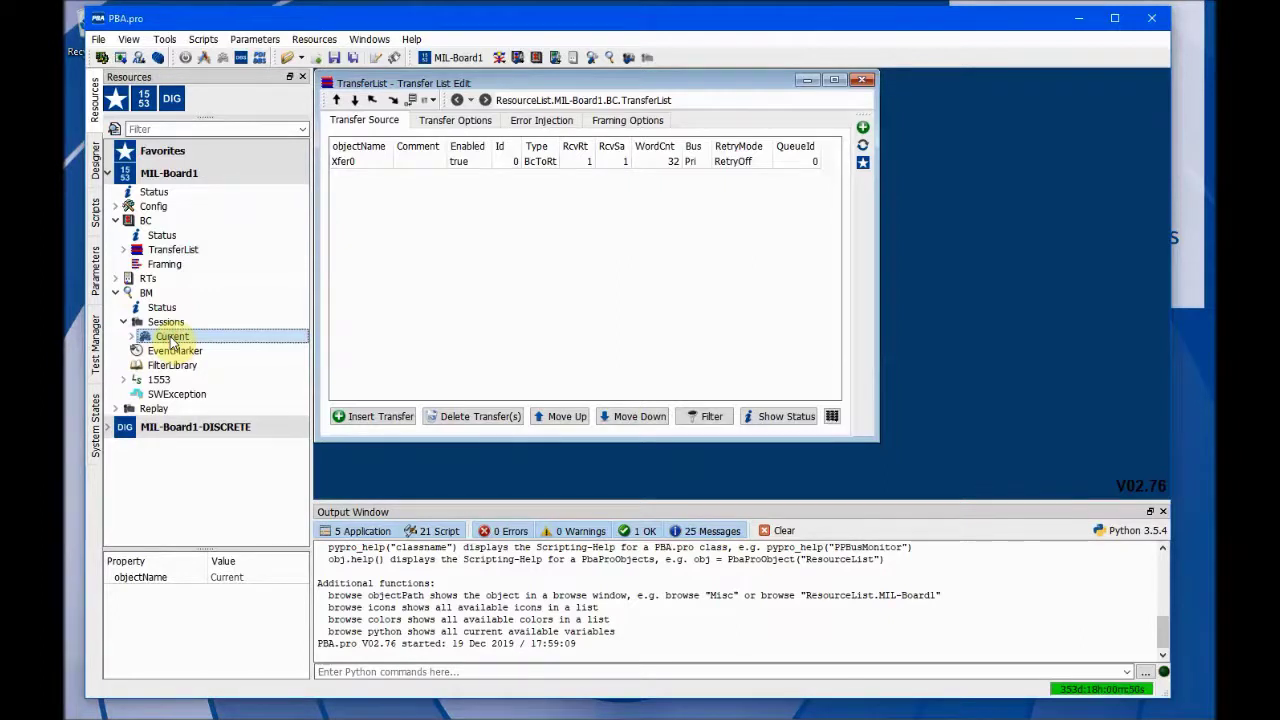
pyautogui.doubleClick(171, 338)
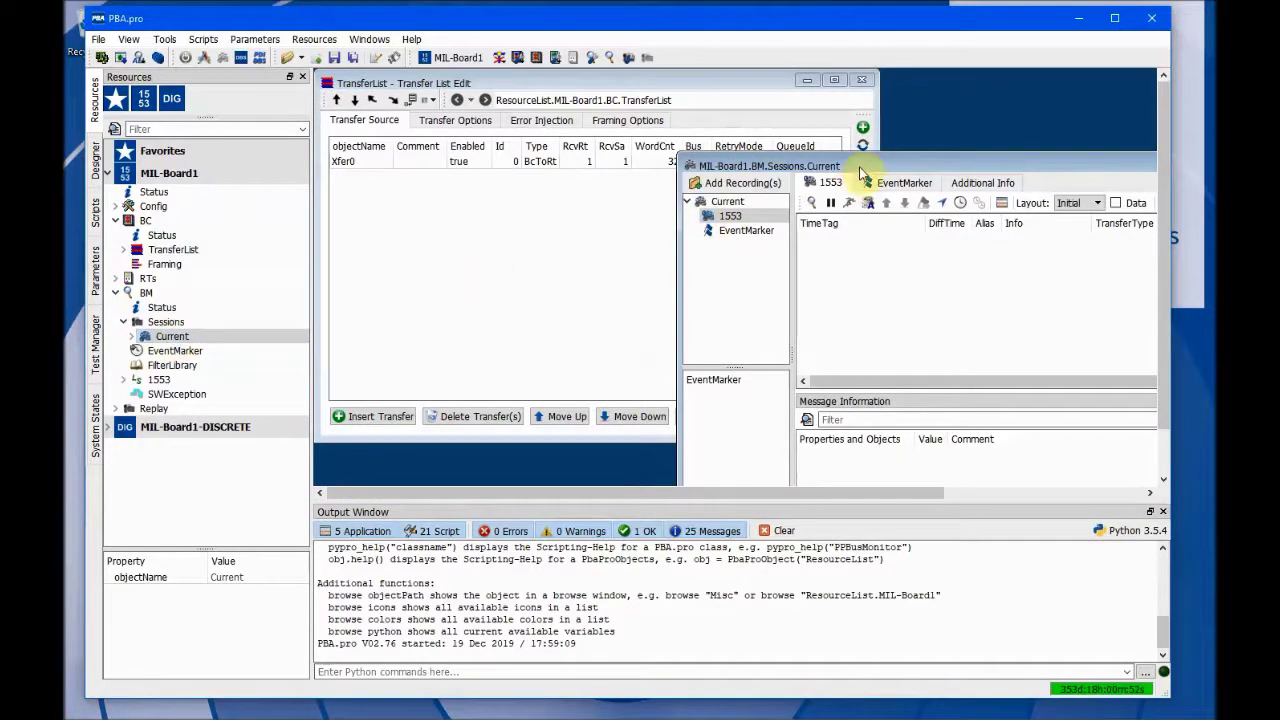
# Move and resize the Sessions.Current window until its Bus and ErrorType columns show.
pyautogui.moveTo(841, 163); pyautogui.dragTo(507, 96)
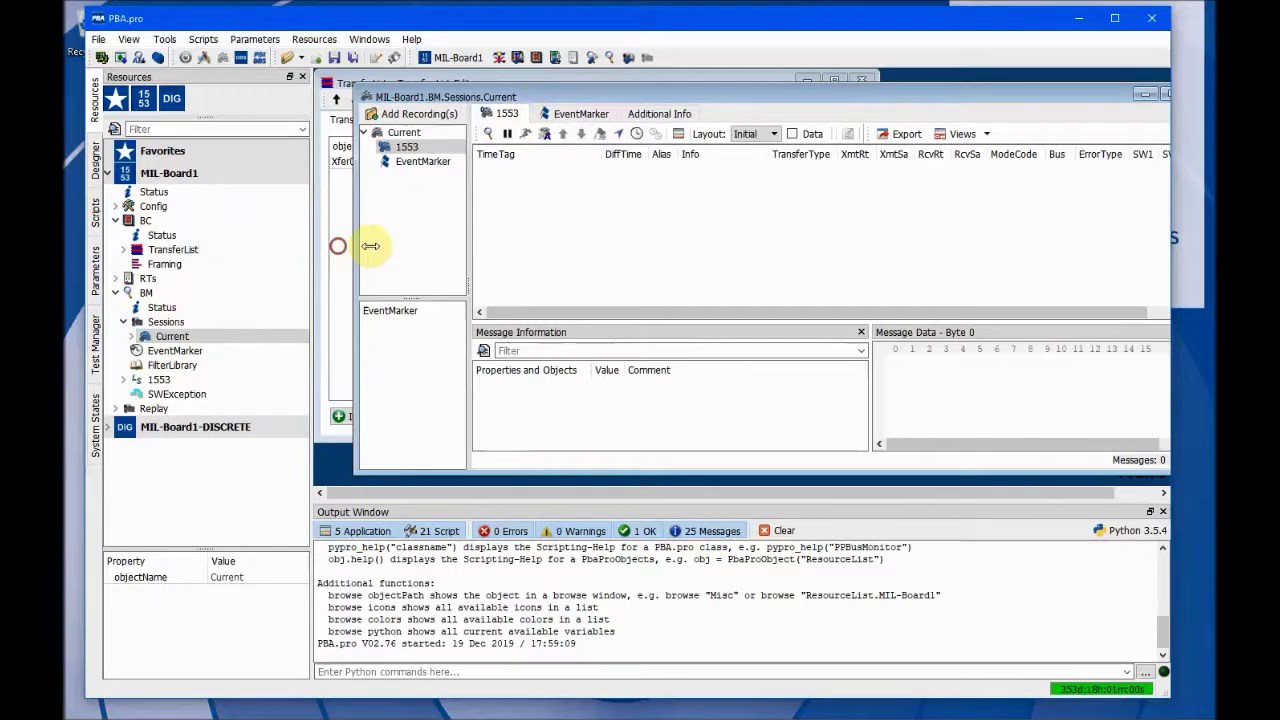
pyautogui.moveTo(340, 246); pyautogui.dragTo(519, 246)
pyautogui.moveTo(890, 92); pyautogui.dragTo(726, 102)
pyautogui.moveTo(1051, 250); pyautogui.dragTo(1140, 249)
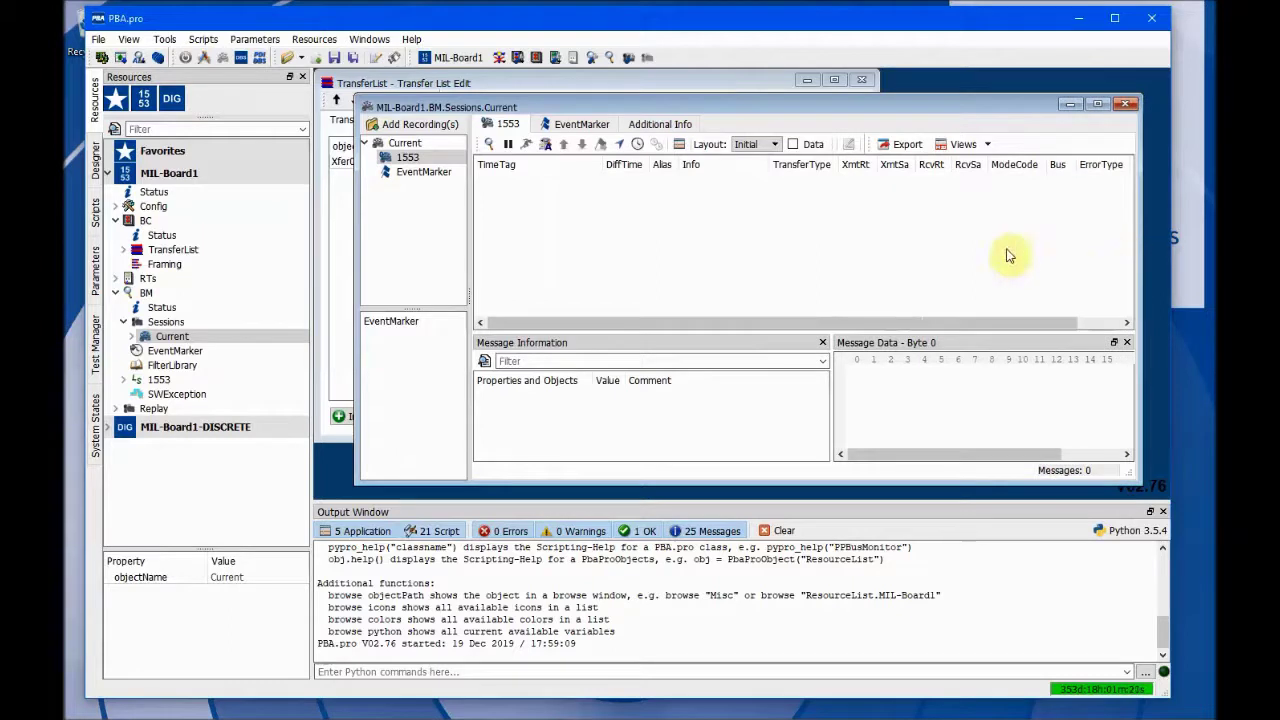
# Run the bus monitor and BC, then stop monitoring after 194 RT01 SA01 messages.
pyautogui.click(611, 60)
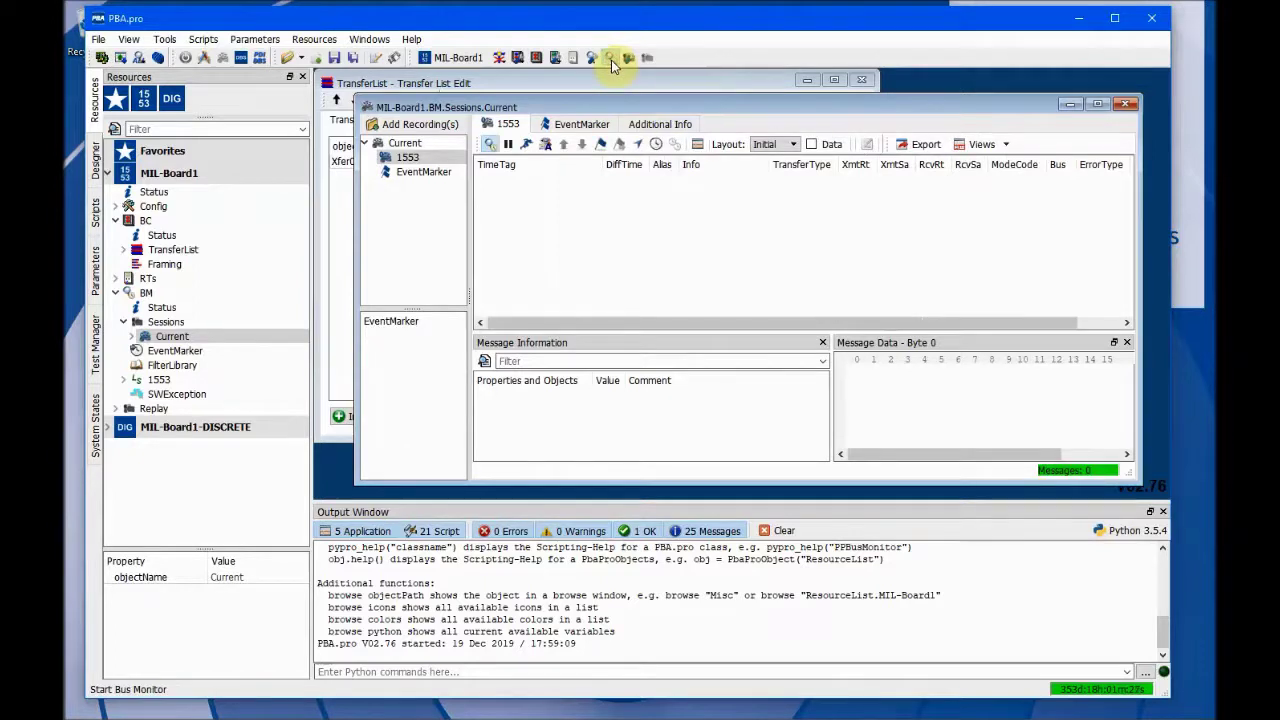
pyautogui.click(537, 60)
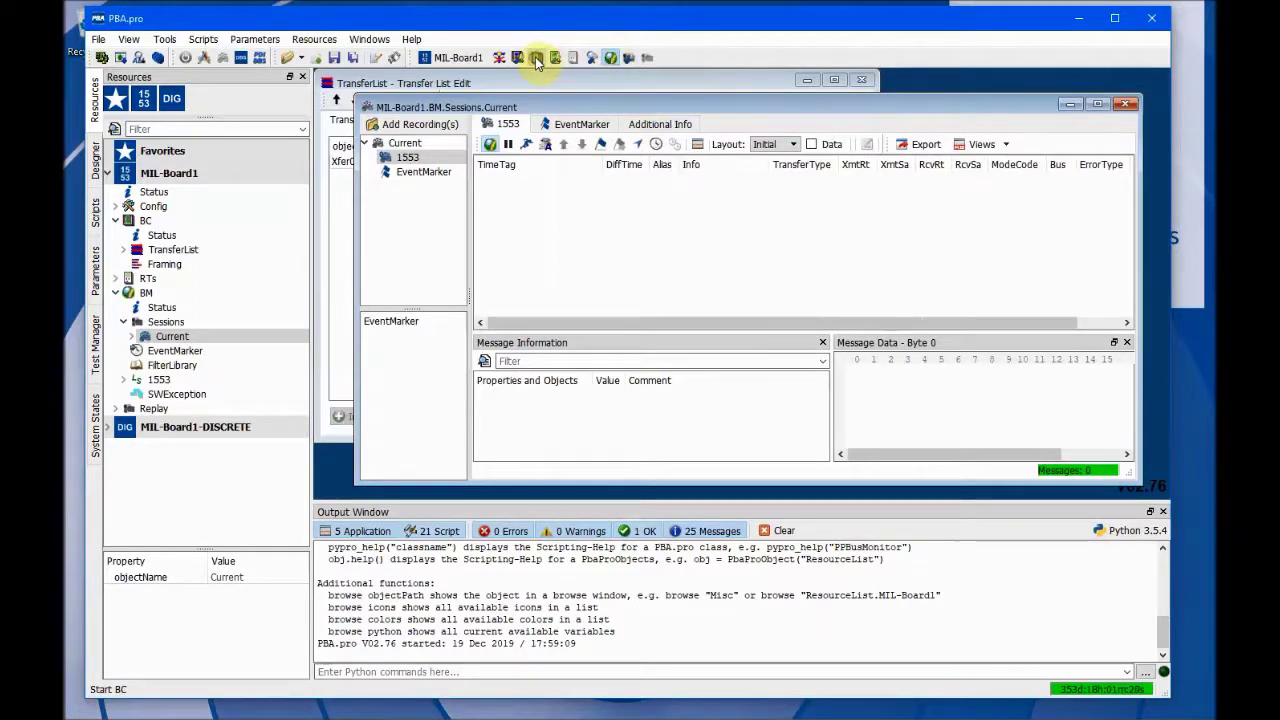
pyautogui.click(537, 60)
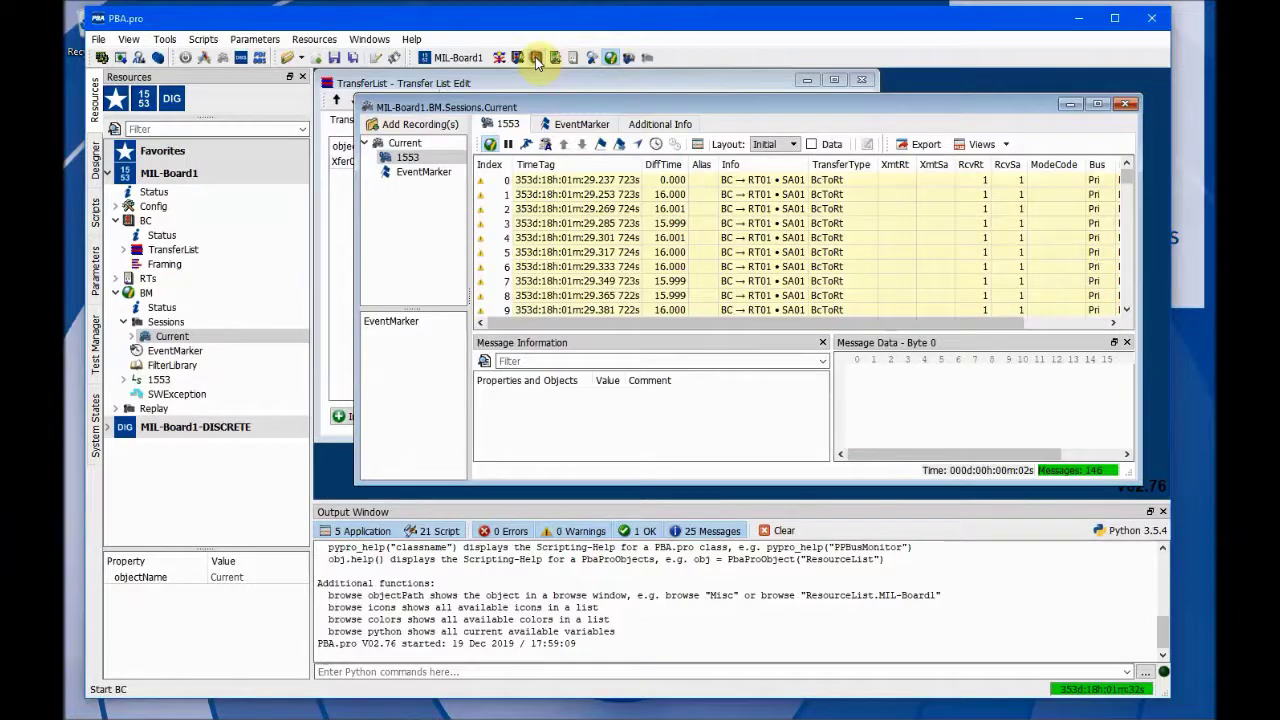
pyautogui.click(607, 56)
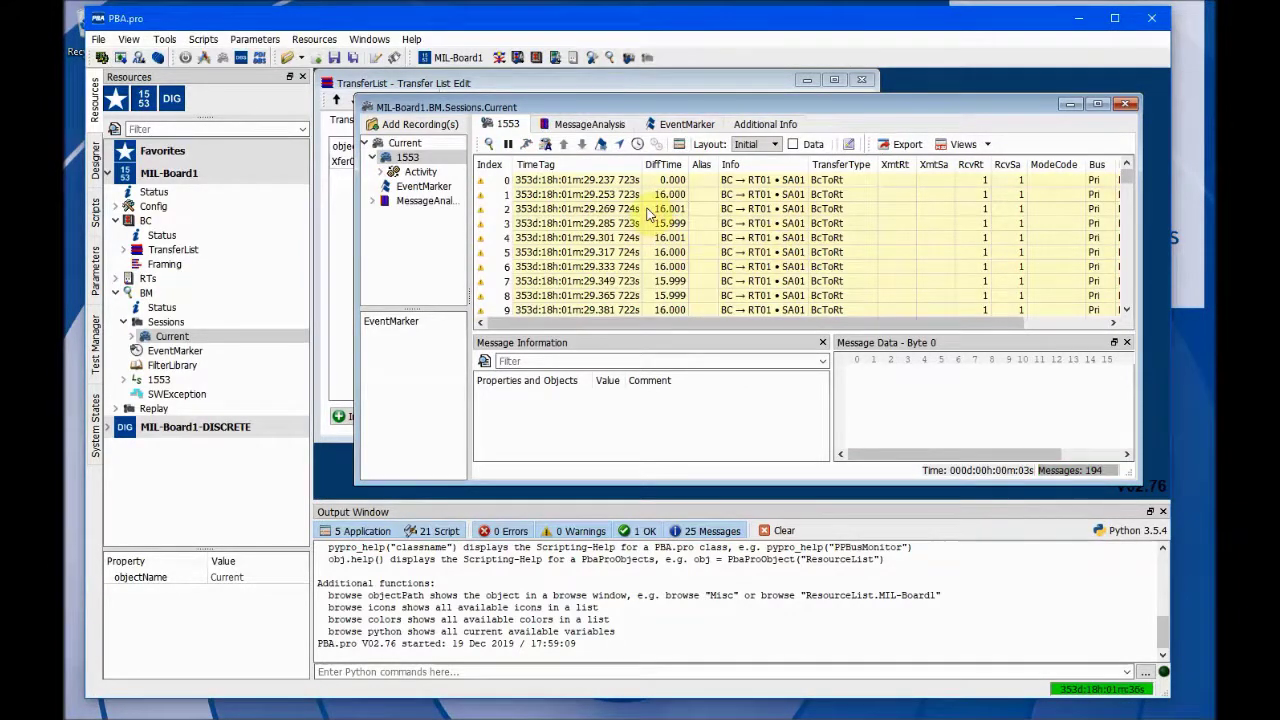
pyautogui.moveTo(490, 188)
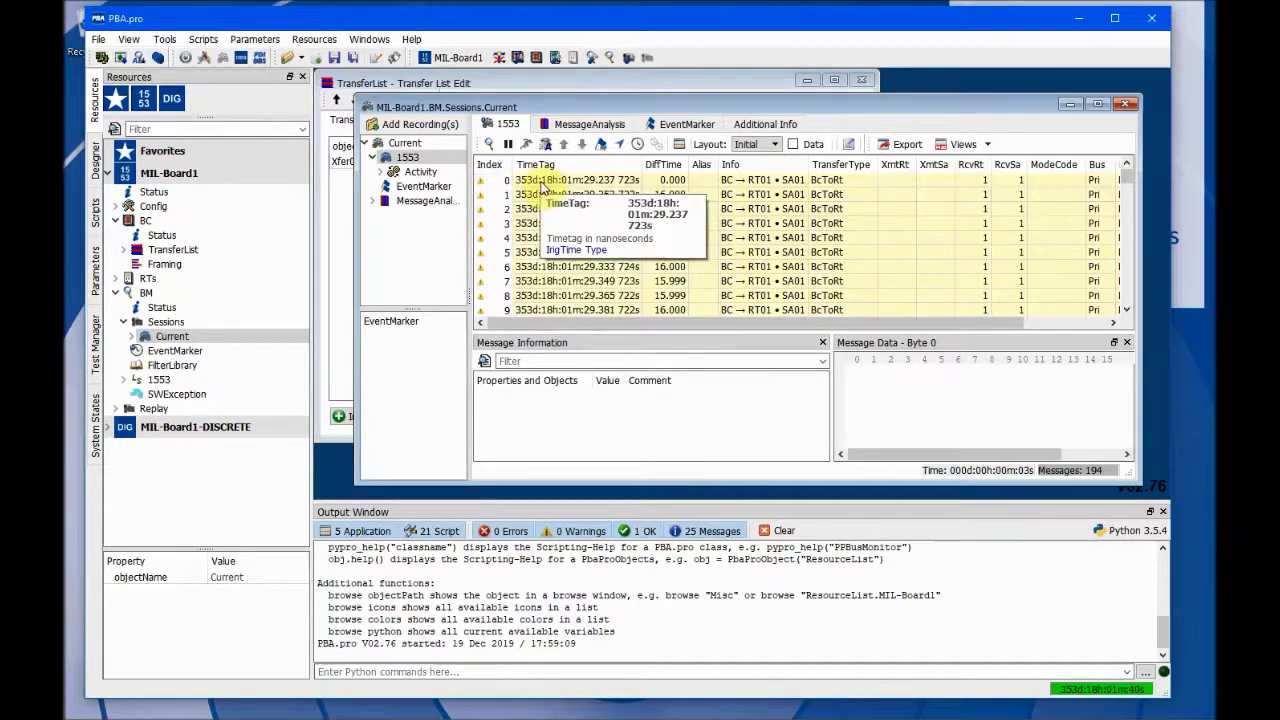
# Fit the message table columns to their contents and widen the session window.
pyautogui.rightClick(620, 166)
pyautogui.click(660, 264)
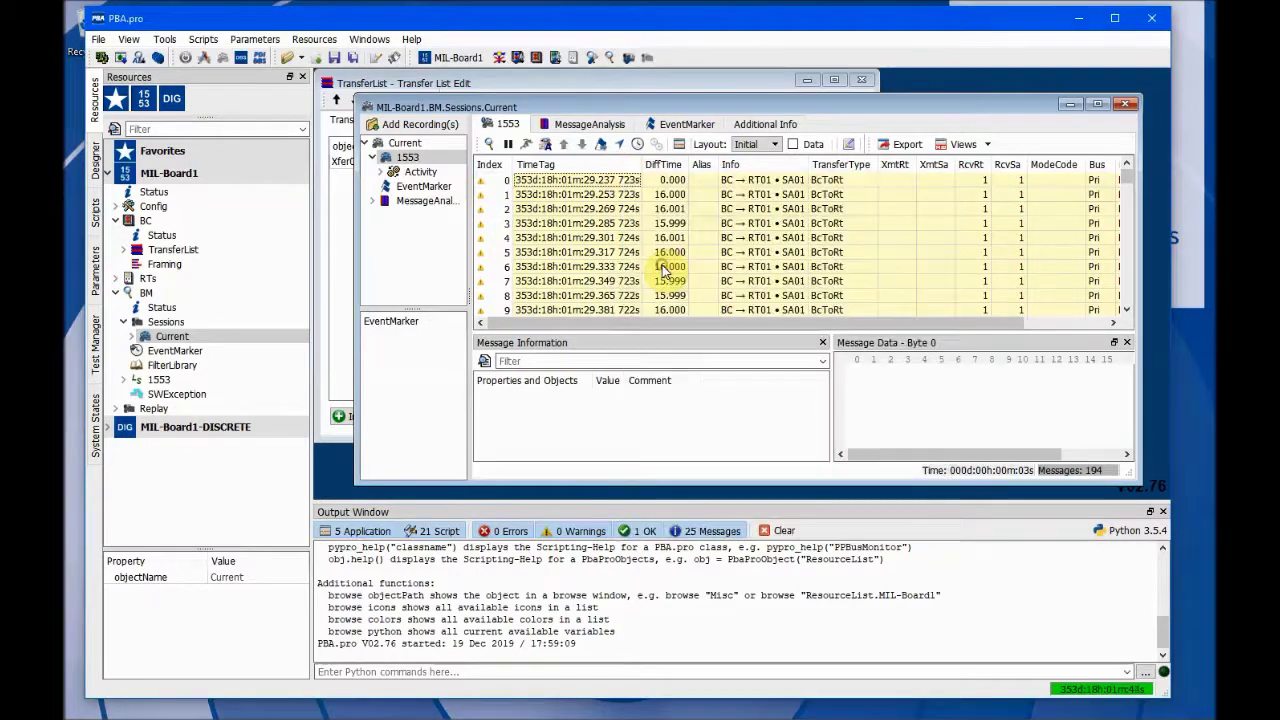
pyautogui.moveTo(358, 256); pyautogui.dragTo(334, 260)
pyautogui.moveTo(541, 321); pyautogui.dragTo(600, 330)
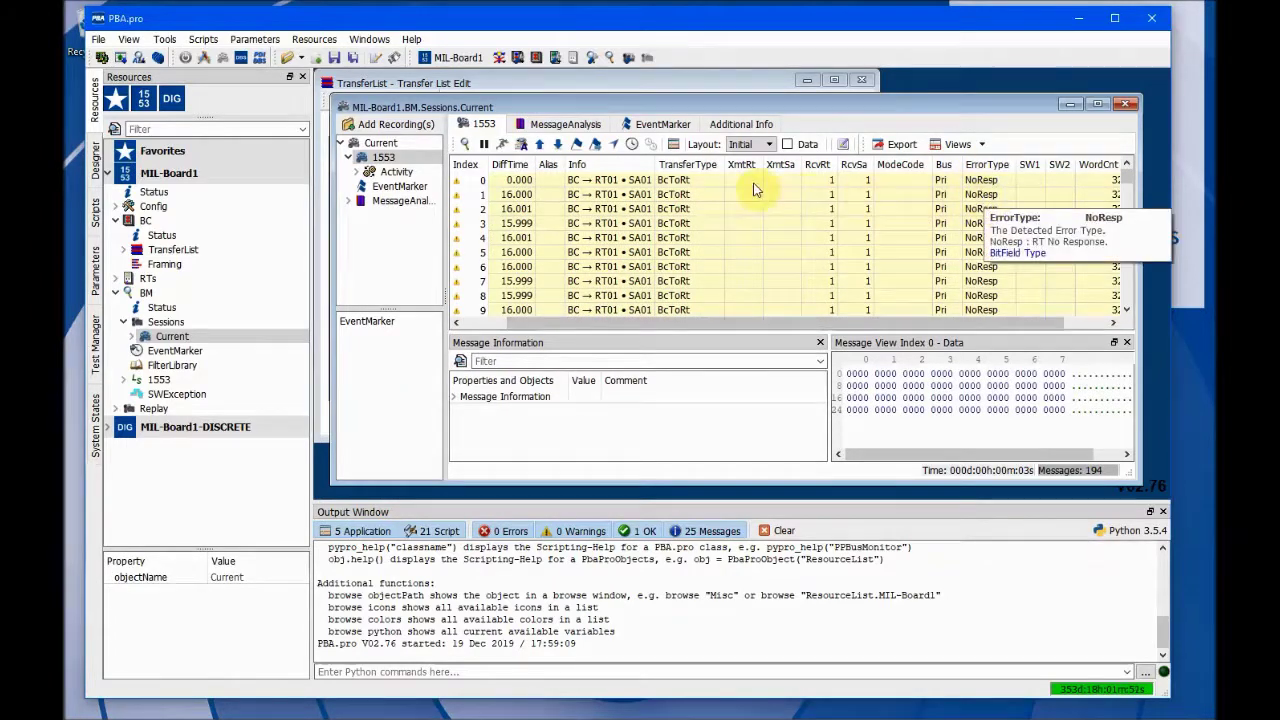
# Check the captured transfers' ErrorType tooltip, which reads NoResp.
pyautogui.click(634, 86)
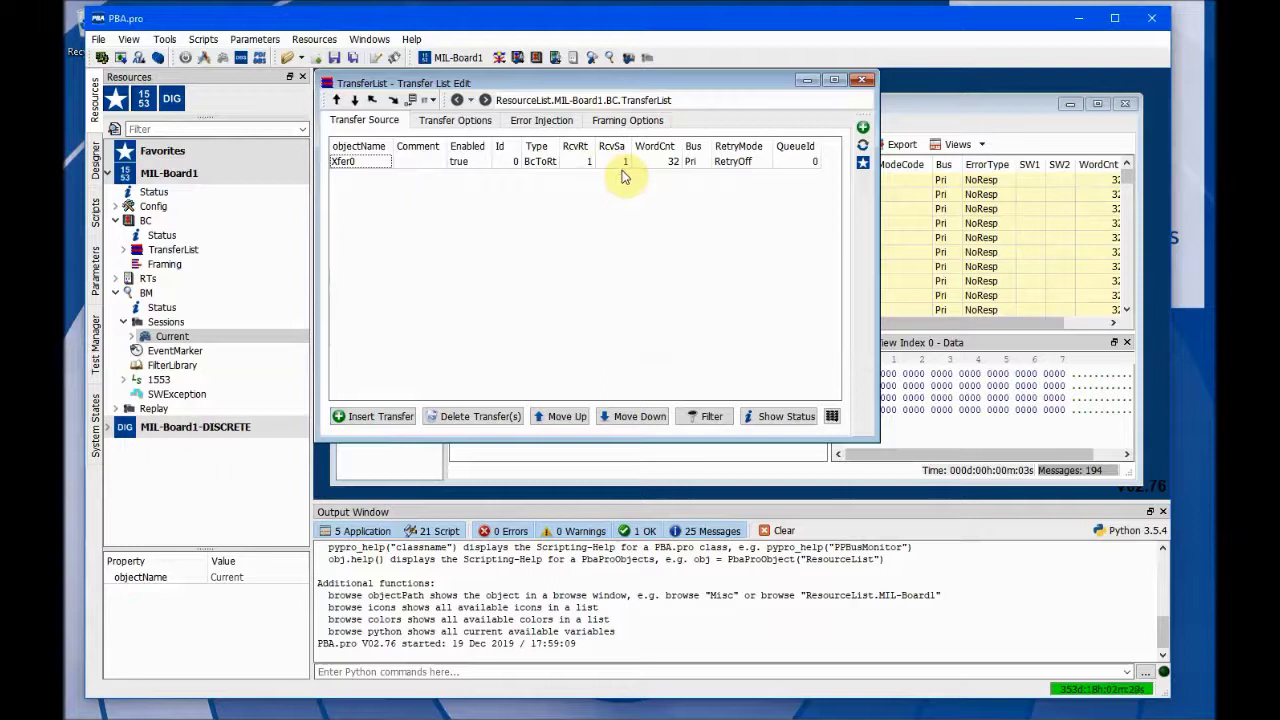
pyautogui.click(964, 107)
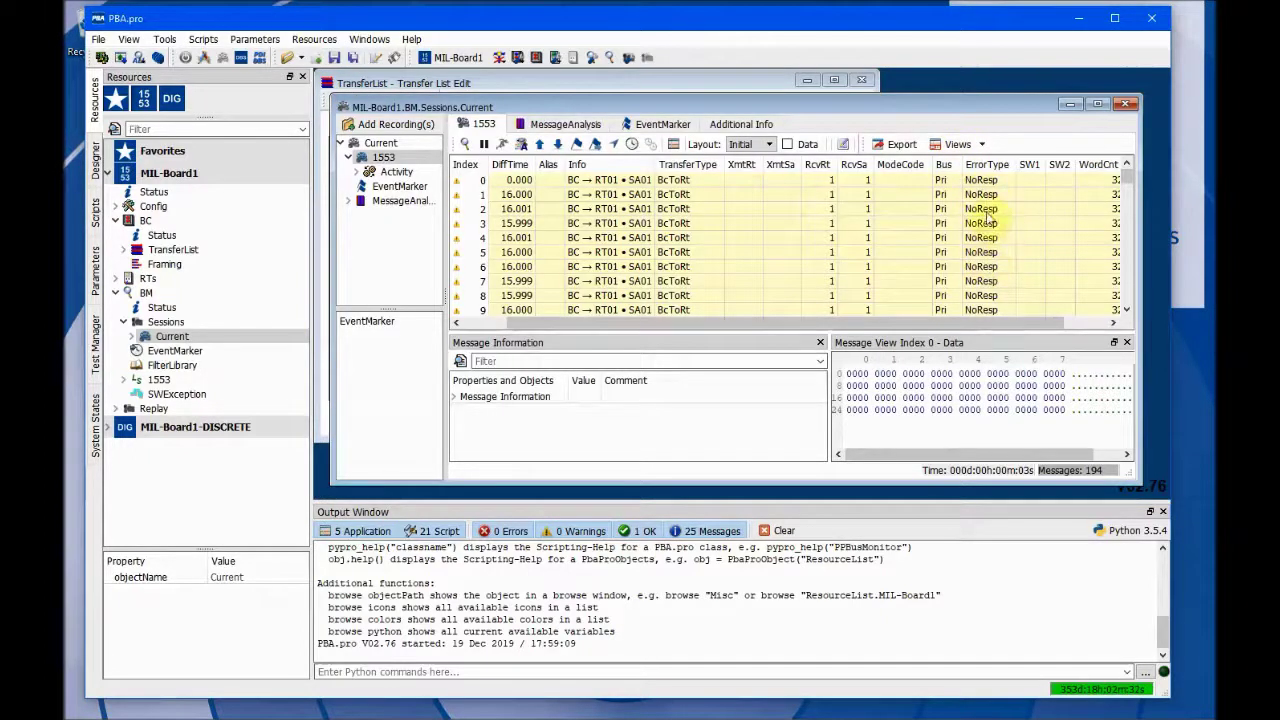
pyautogui.moveTo(988, 218)
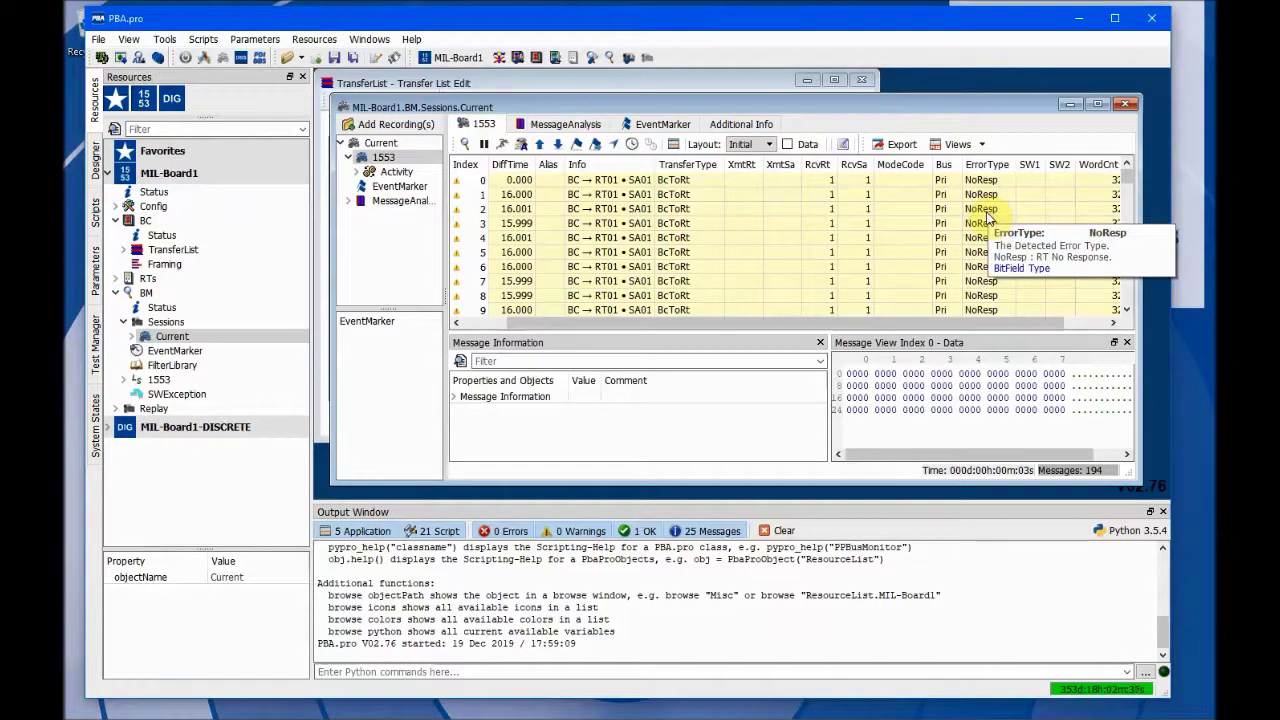
# Change Xfer0's receiving RT to 2 and its receiving subaddress to 5.
pyautogui.click(673, 85)
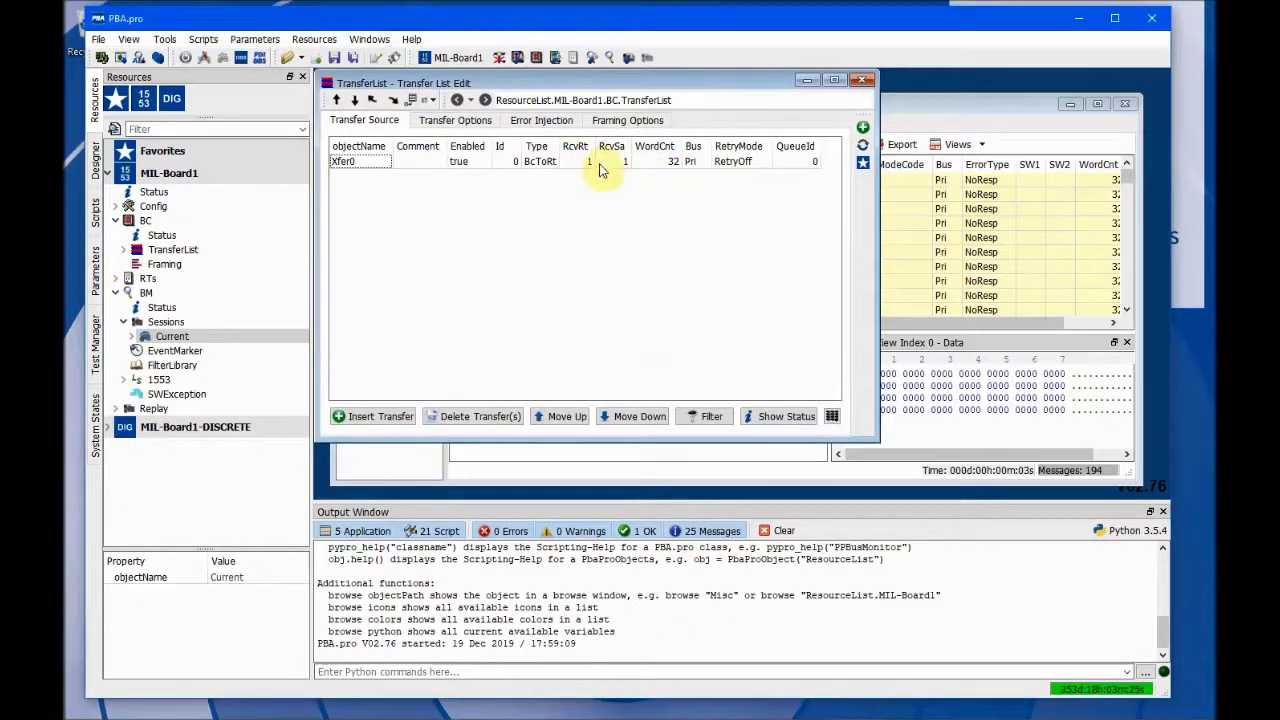
pyautogui.click(583, 163)
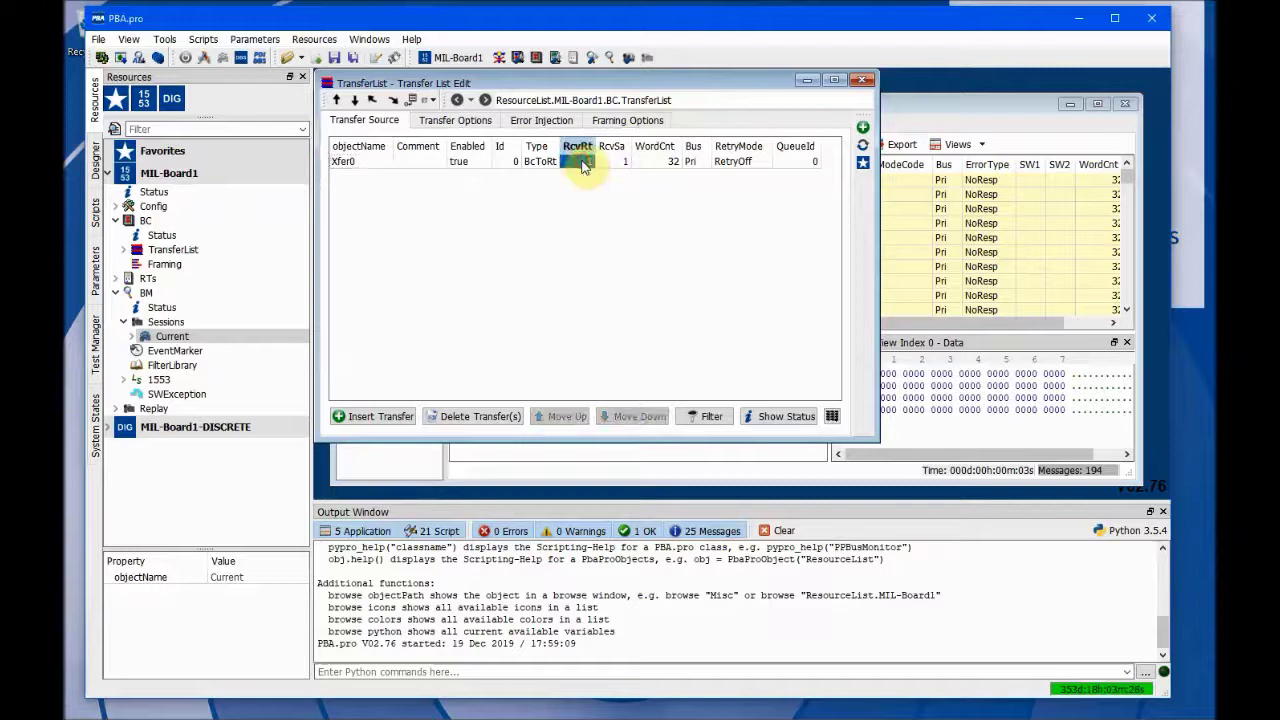
pyautogui.click(587, 164)
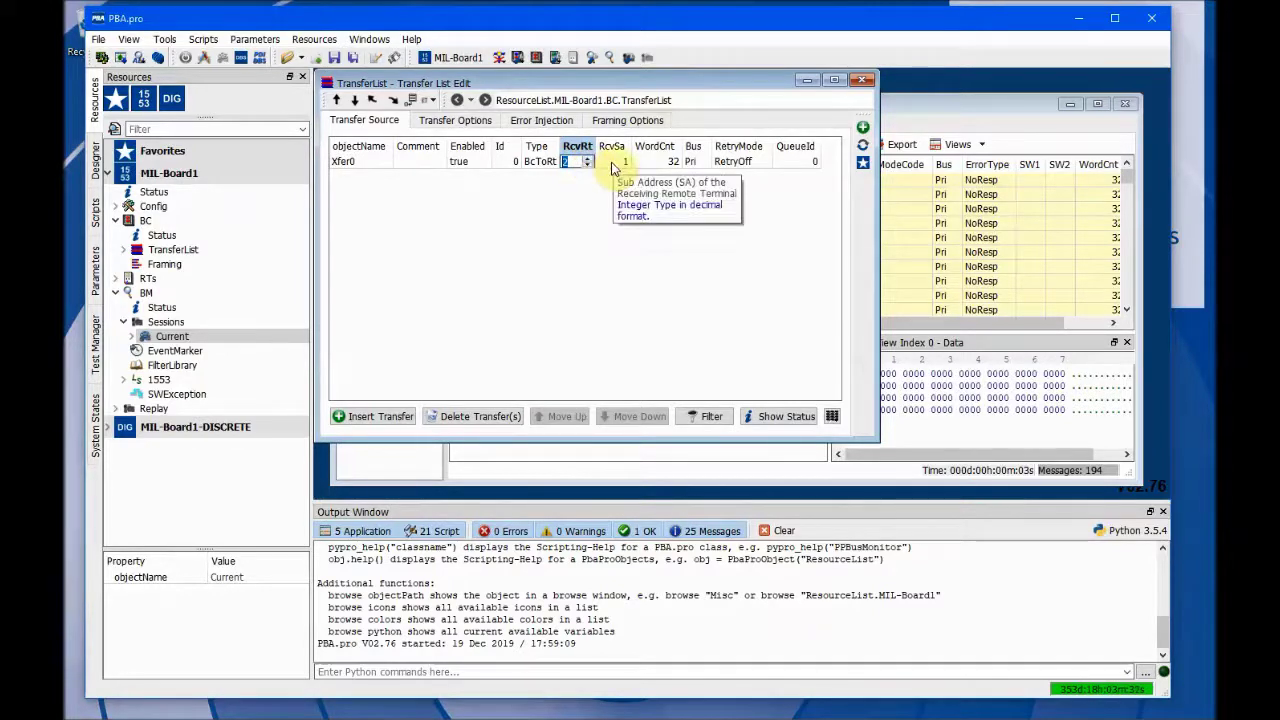
pyautogui.click(618, 165)
pyautogui.click(623, 167)
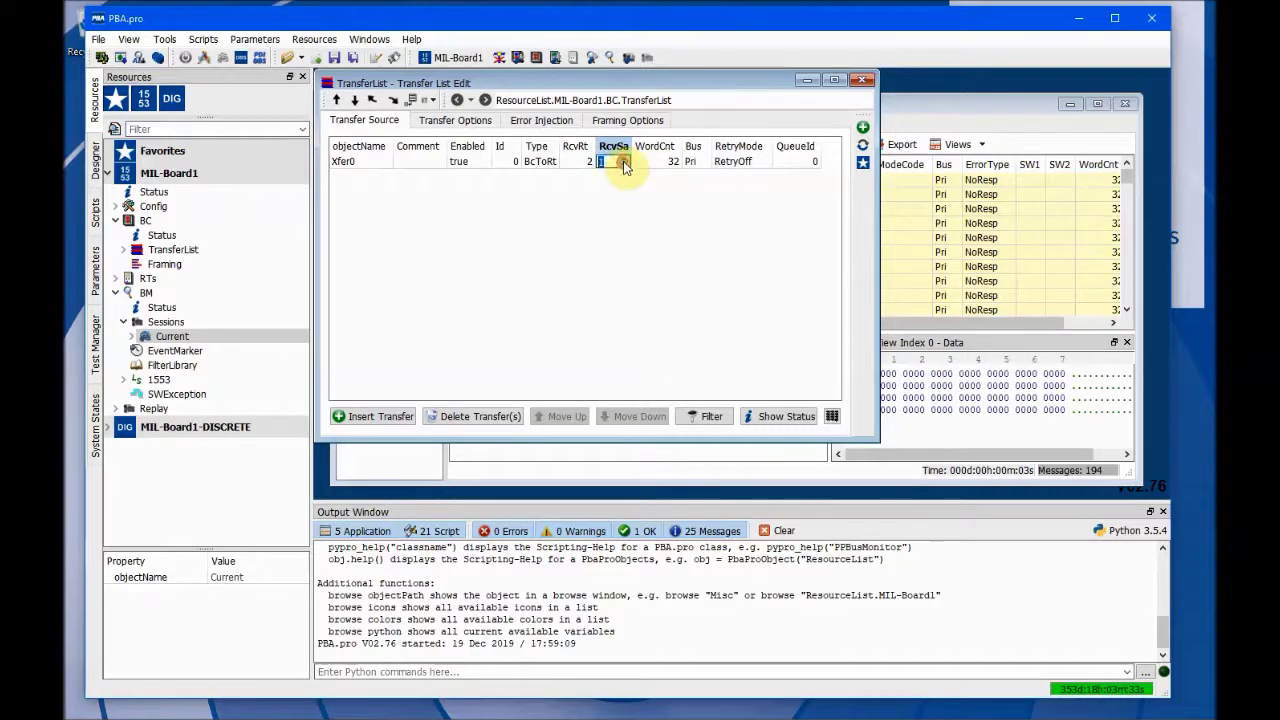
pyautogui.write('5')
pyautogui.click(614, 204)
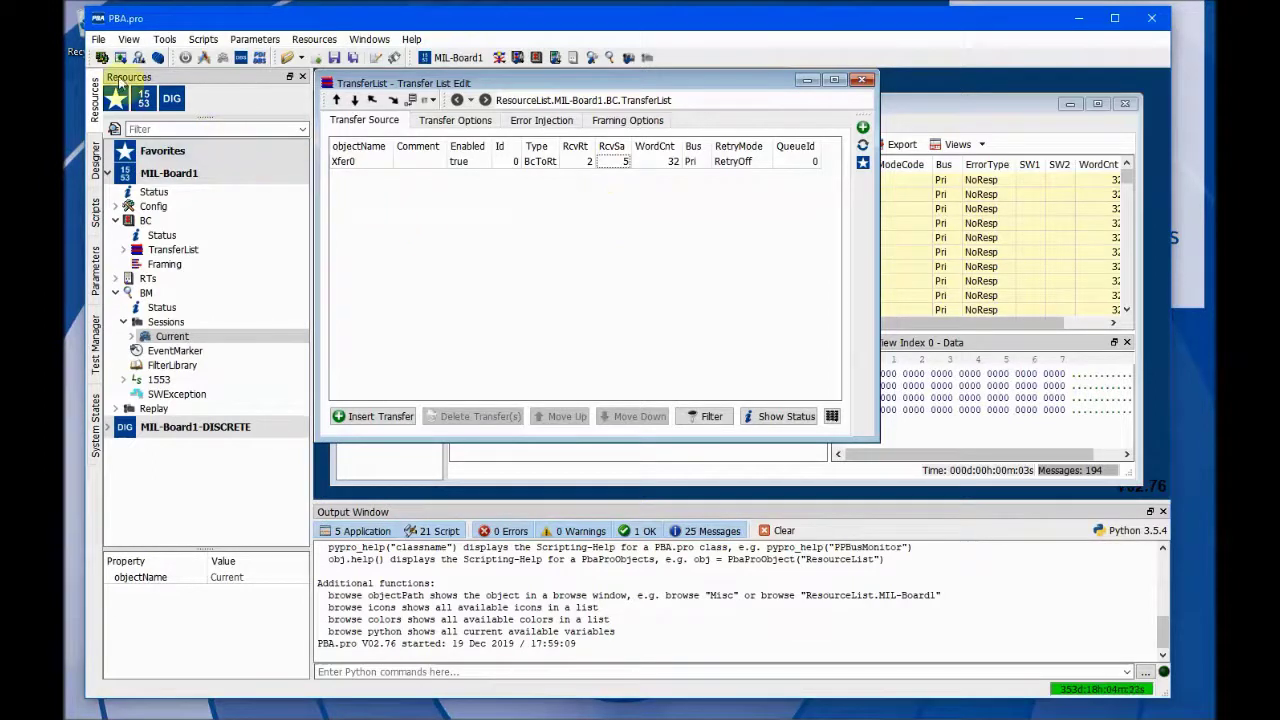
# Load RT2rxSA5.ppro from the Desktop and open its empty BC TransferList.
pyautogui.click(97, 41)
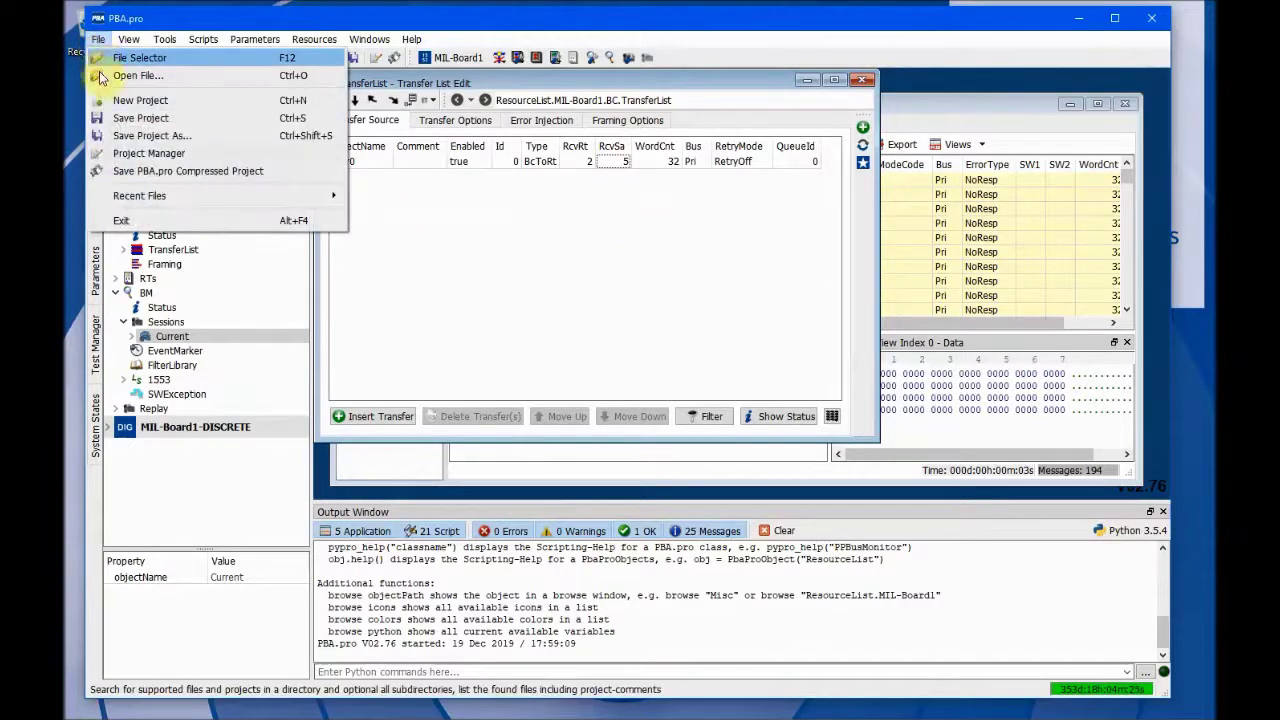
pyautogui.click(222, 78)
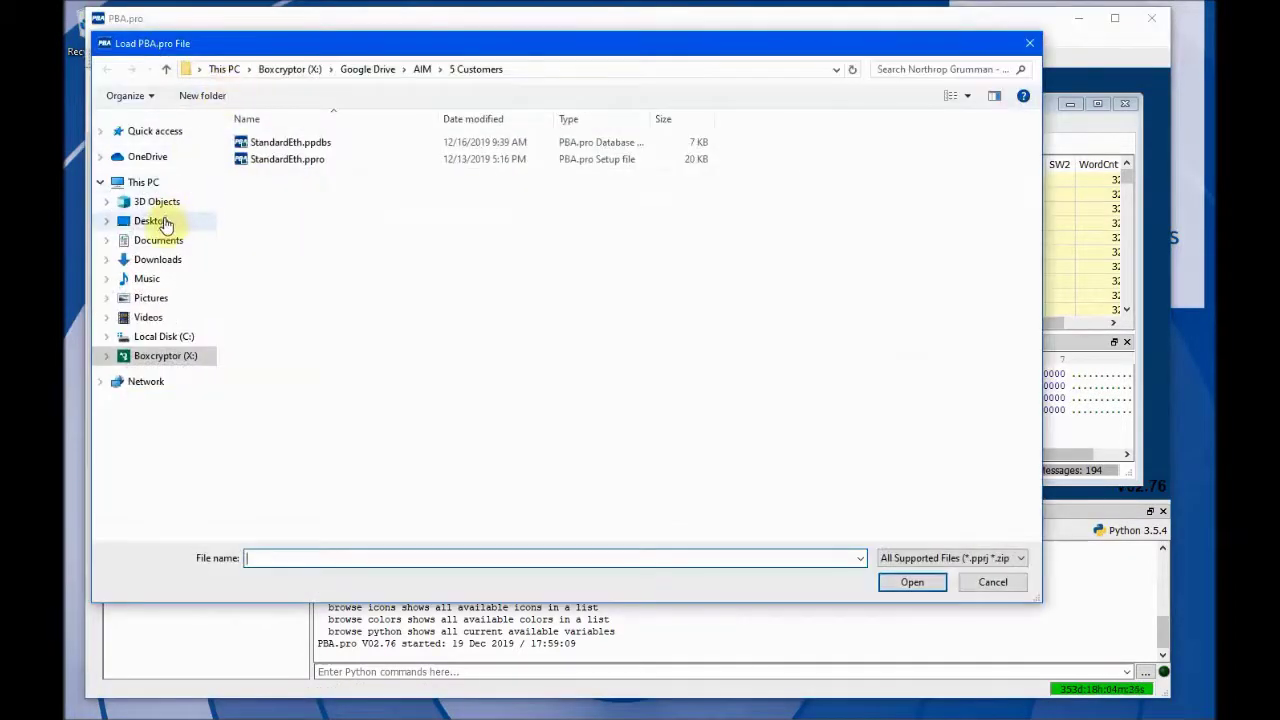
pyautogui.click(162, 221)
pyautogui.click(268, 165)
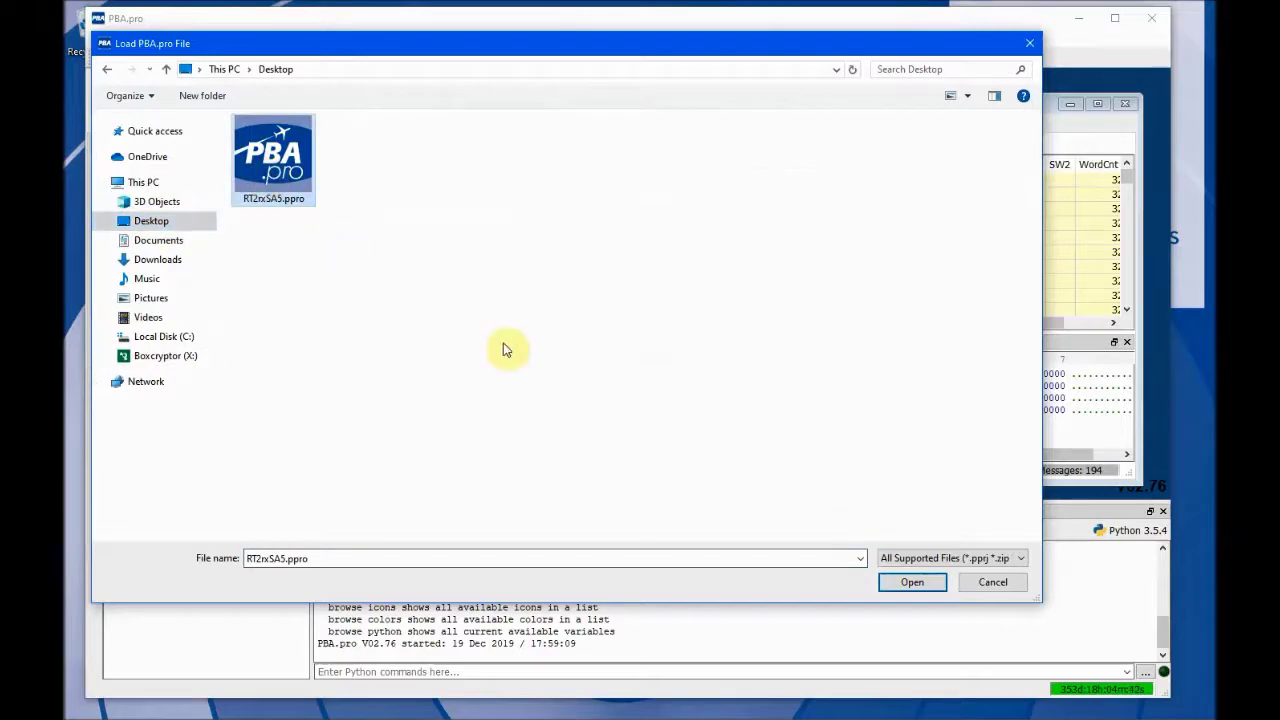
pyautogui.click(890, 580)
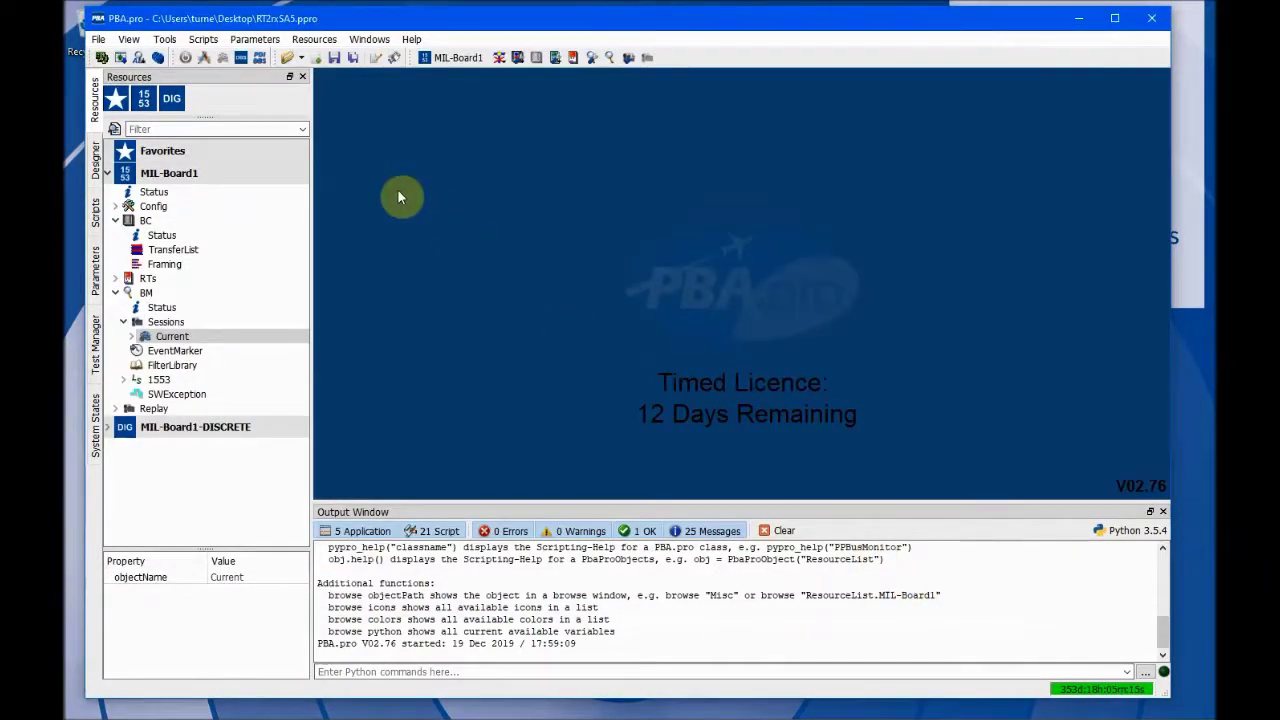
pyautogui.doubleClick(168, 251)
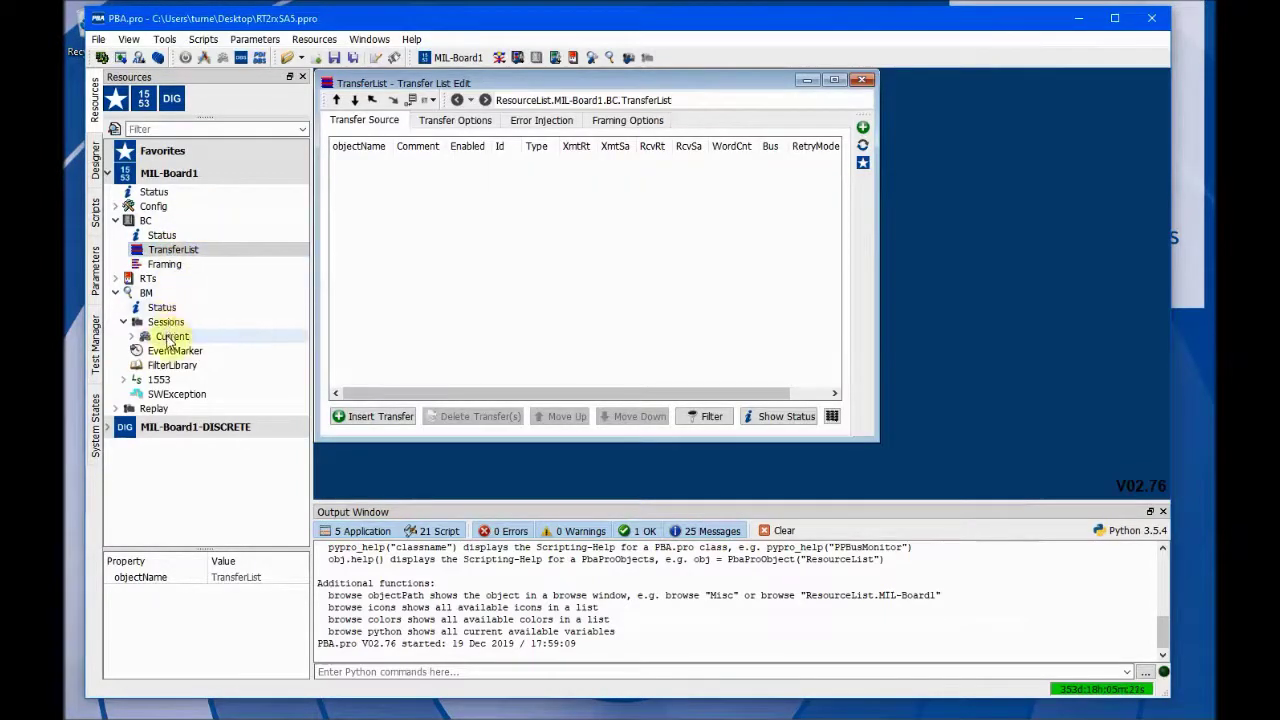
# Open the BM Current session window and position it fully in view.
pyautogui.click(168, 338)
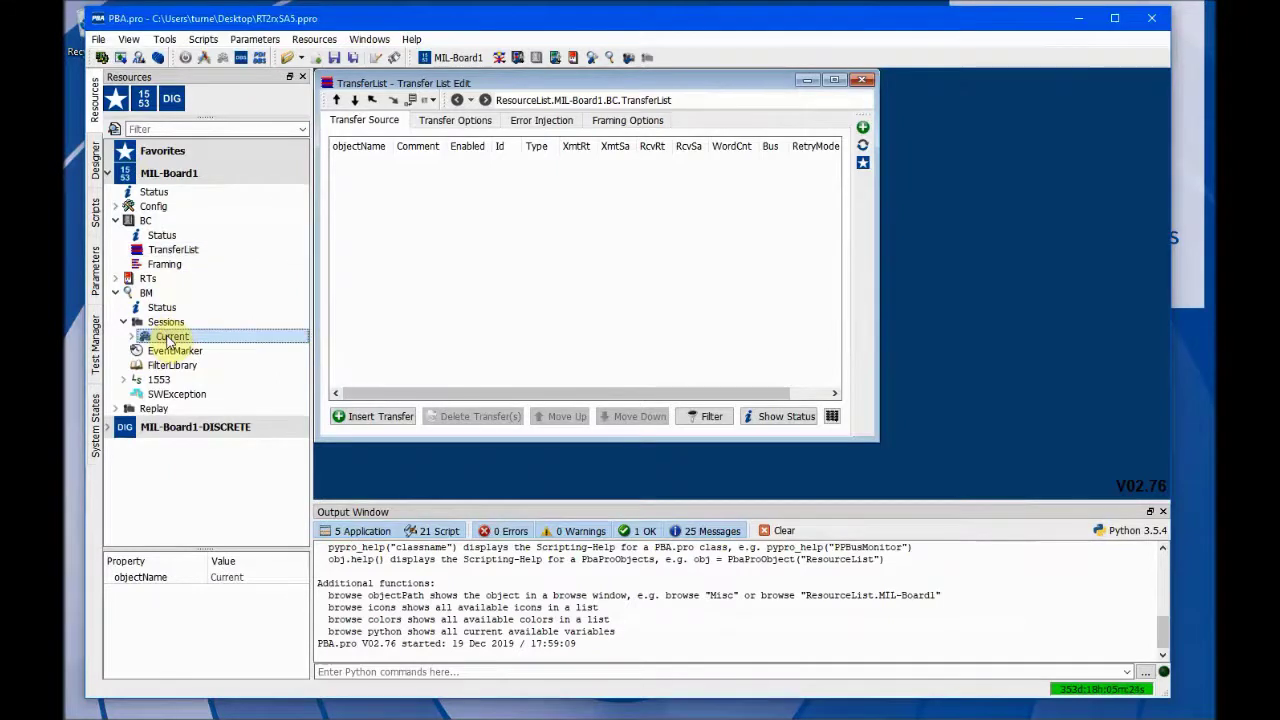
pyautogui.doubleClick(168, 338)
pyautogui.moveTo(955, 165); pyautogui.dragTo(620, 115)
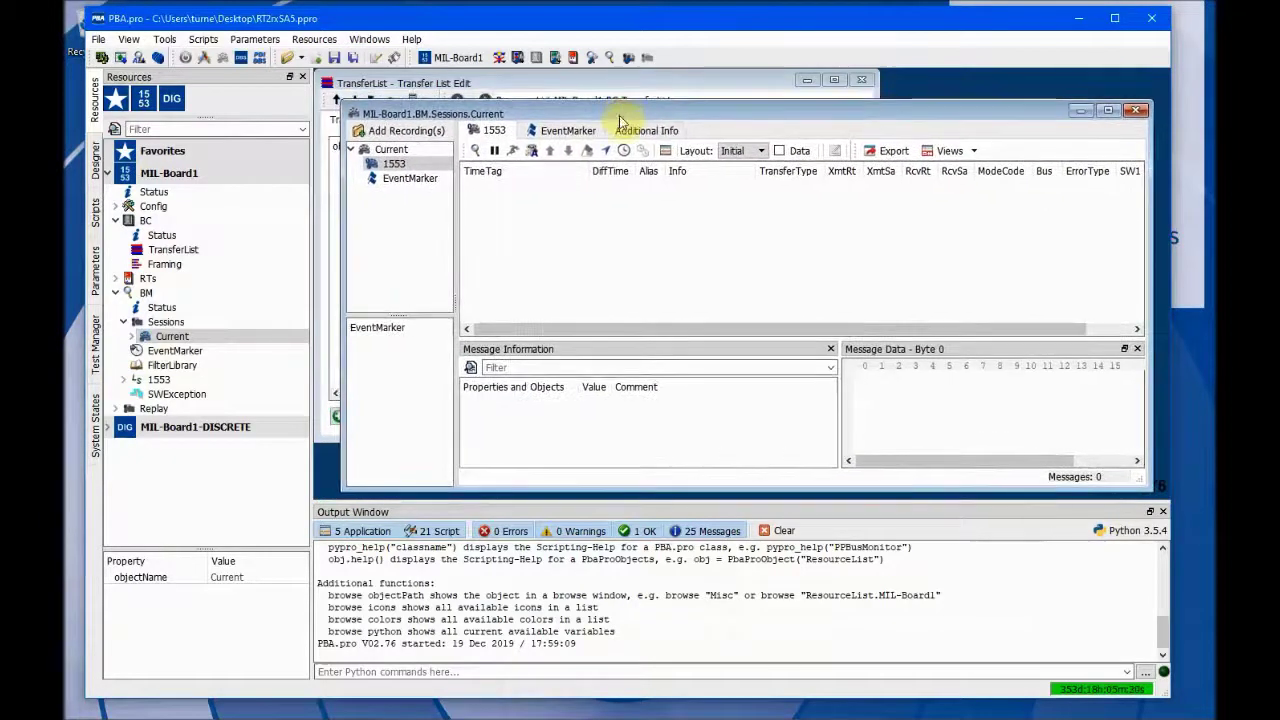
# Save the window arrangement as Layout1 and reapply Layout1.
pyautogui.click(129, 42)
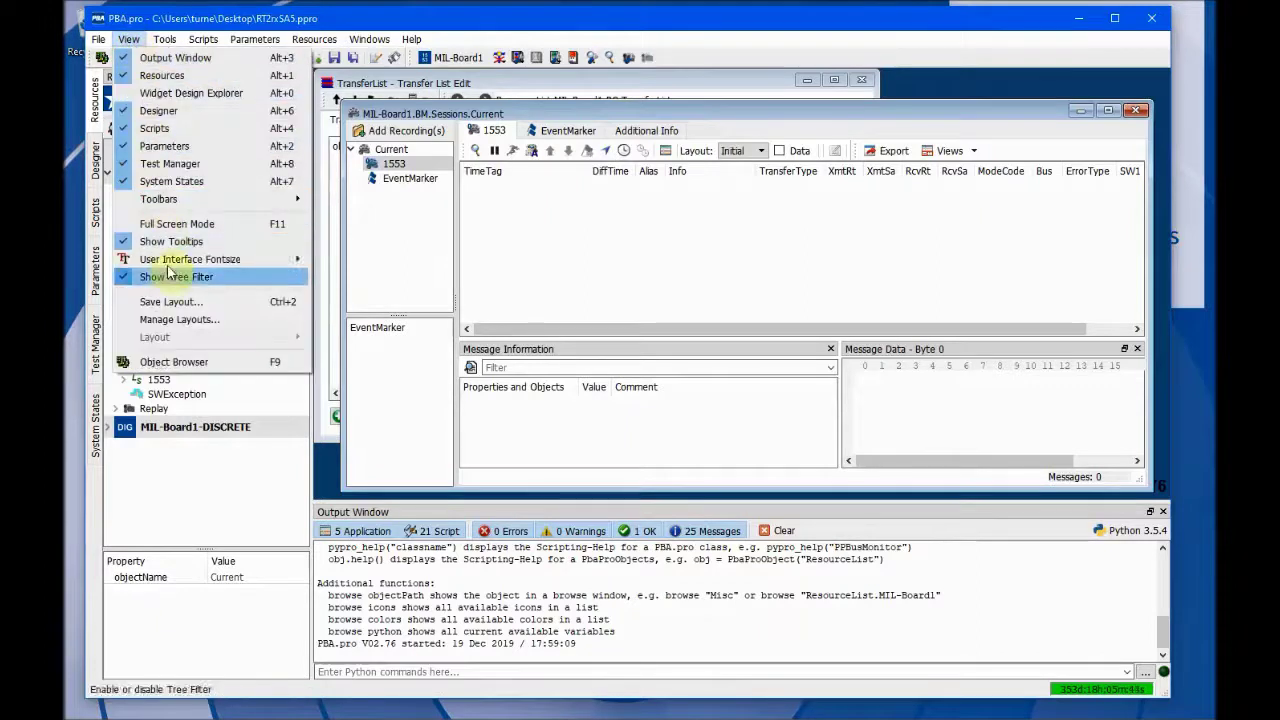
pyautogui.click(182, 305)
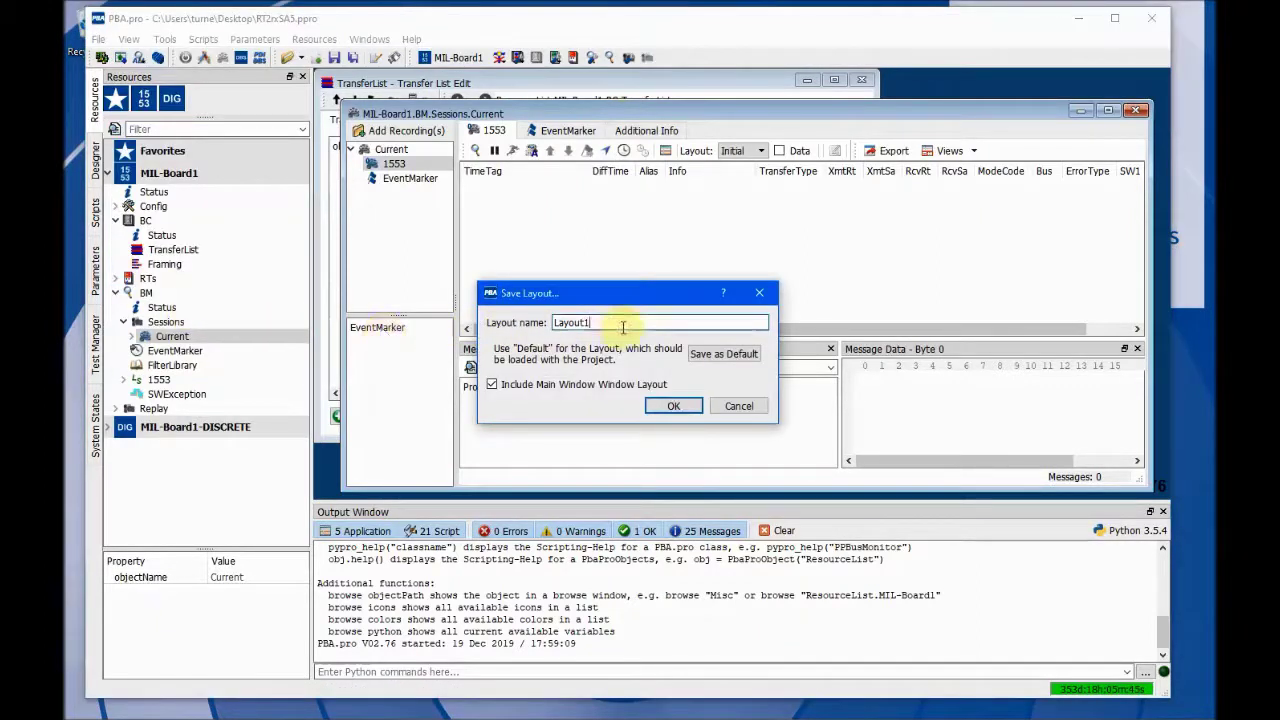
pyautogui.click(666, 406)
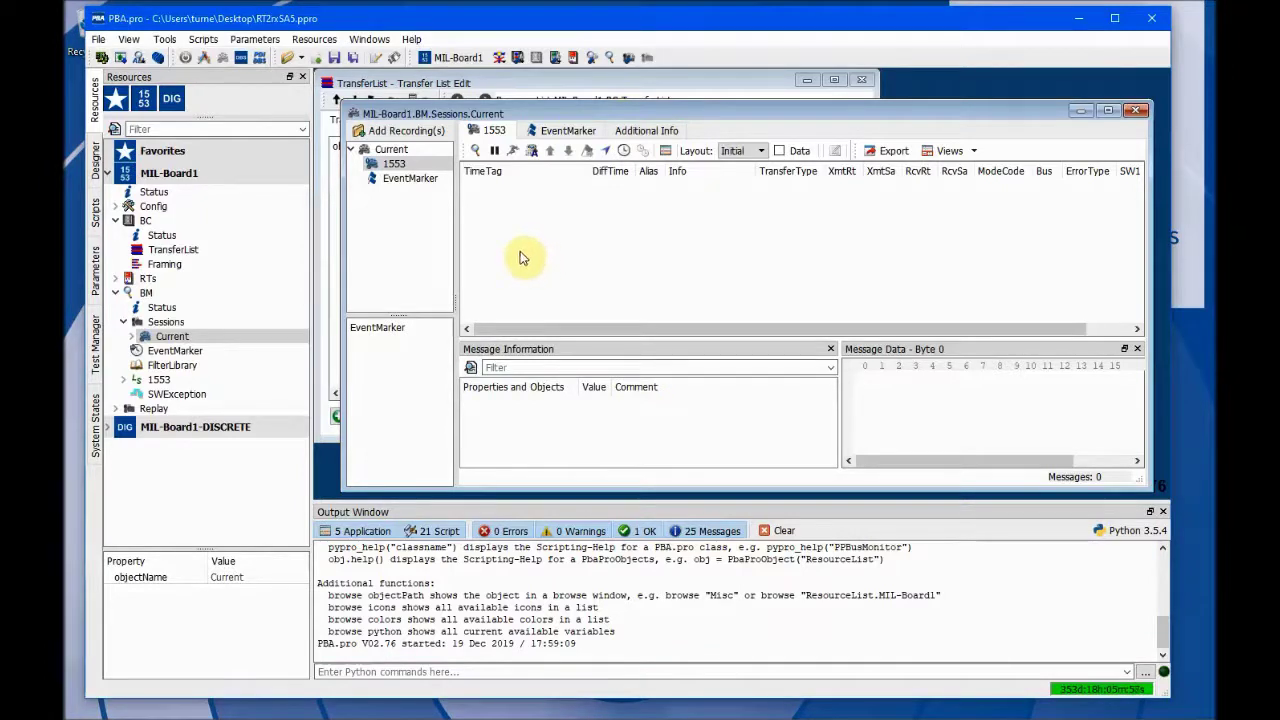
pyautogui.click(131, 42)
pyautogui.moveTo(185, 344)
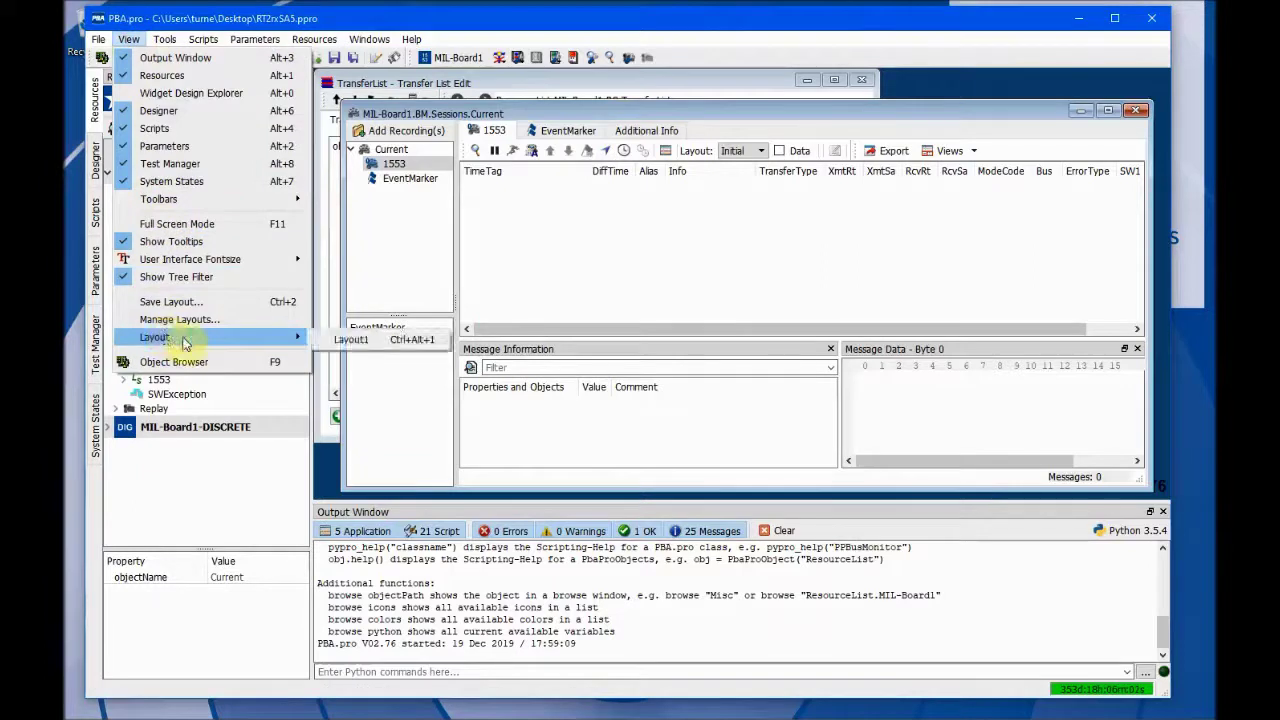
pyautogui.click(343, 340)
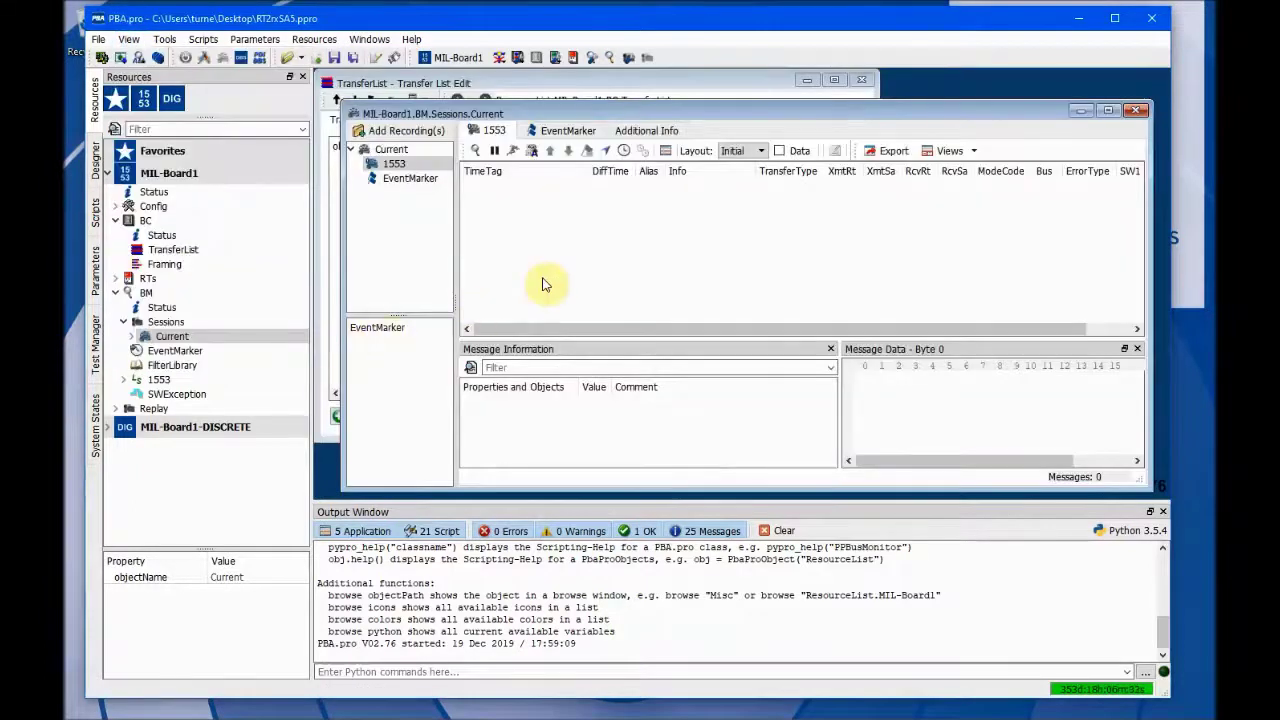
# Insert Xfer0 and address it to receiving RT 2, subaddress 5.
pyautogui.click(498, 89)
pyautogui.click(355, 416)
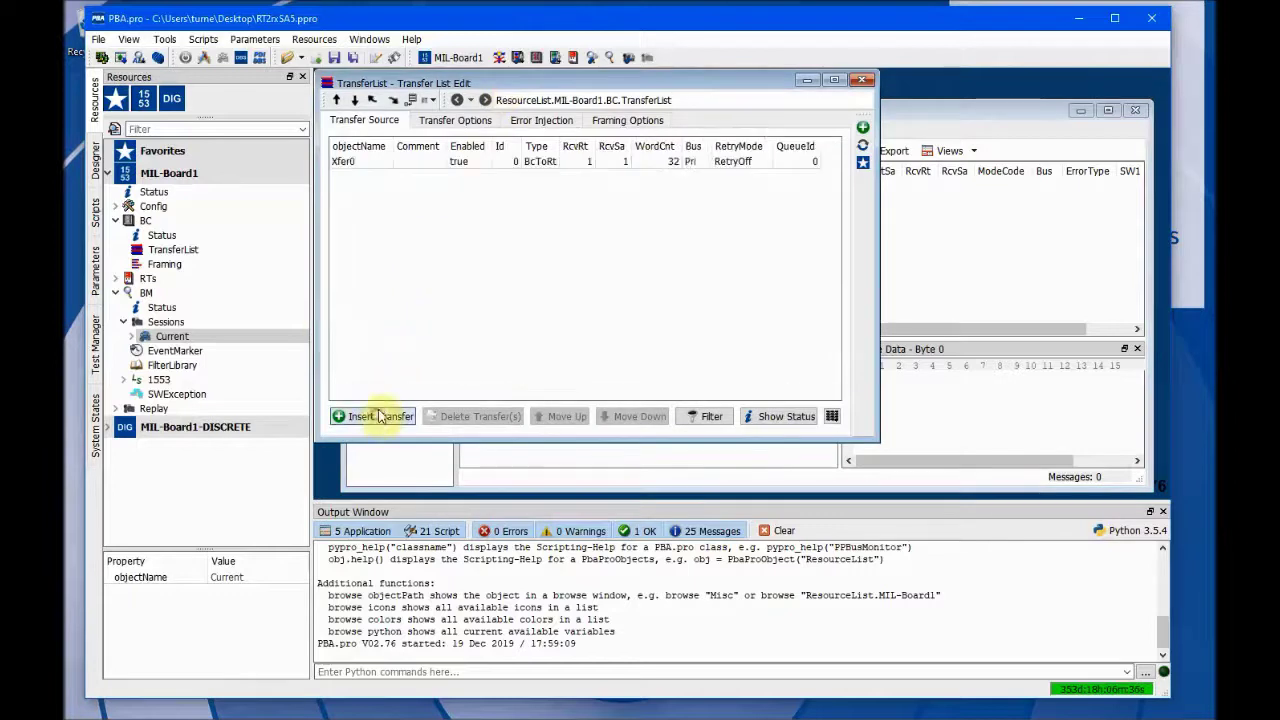
pyautogui.doubleClick(576, 162)
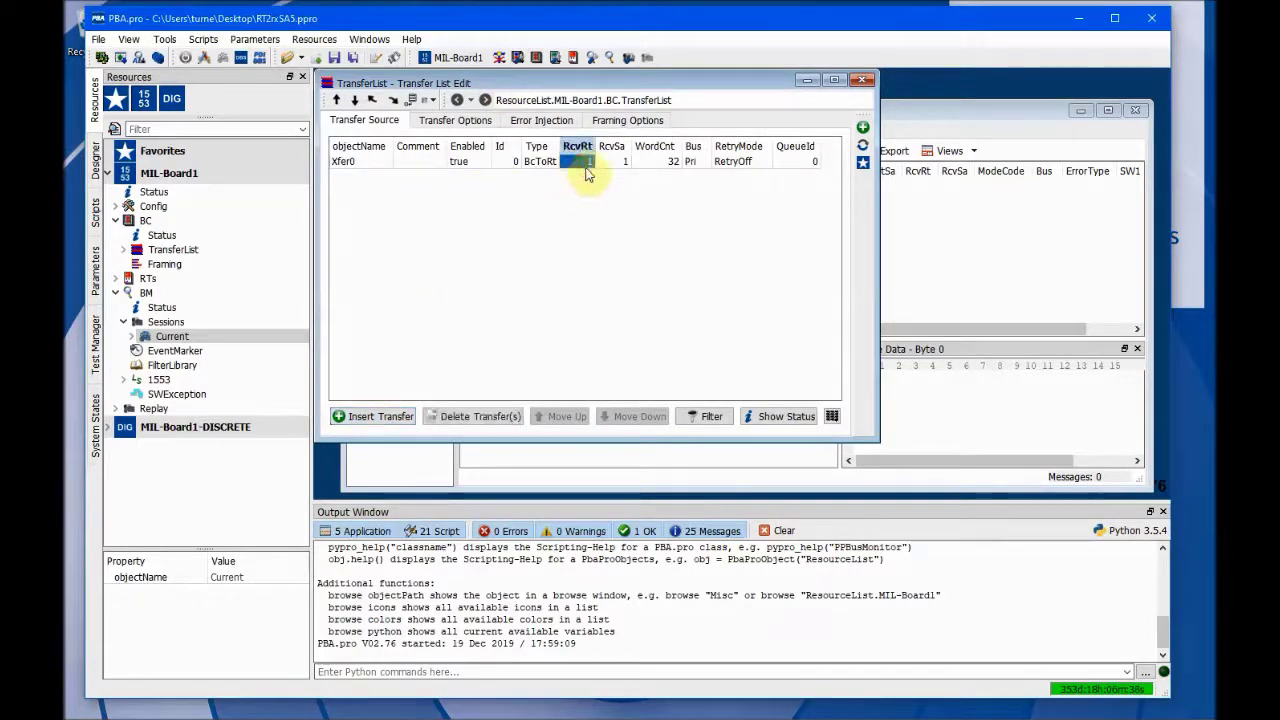
pyautogui.click(588, 158)
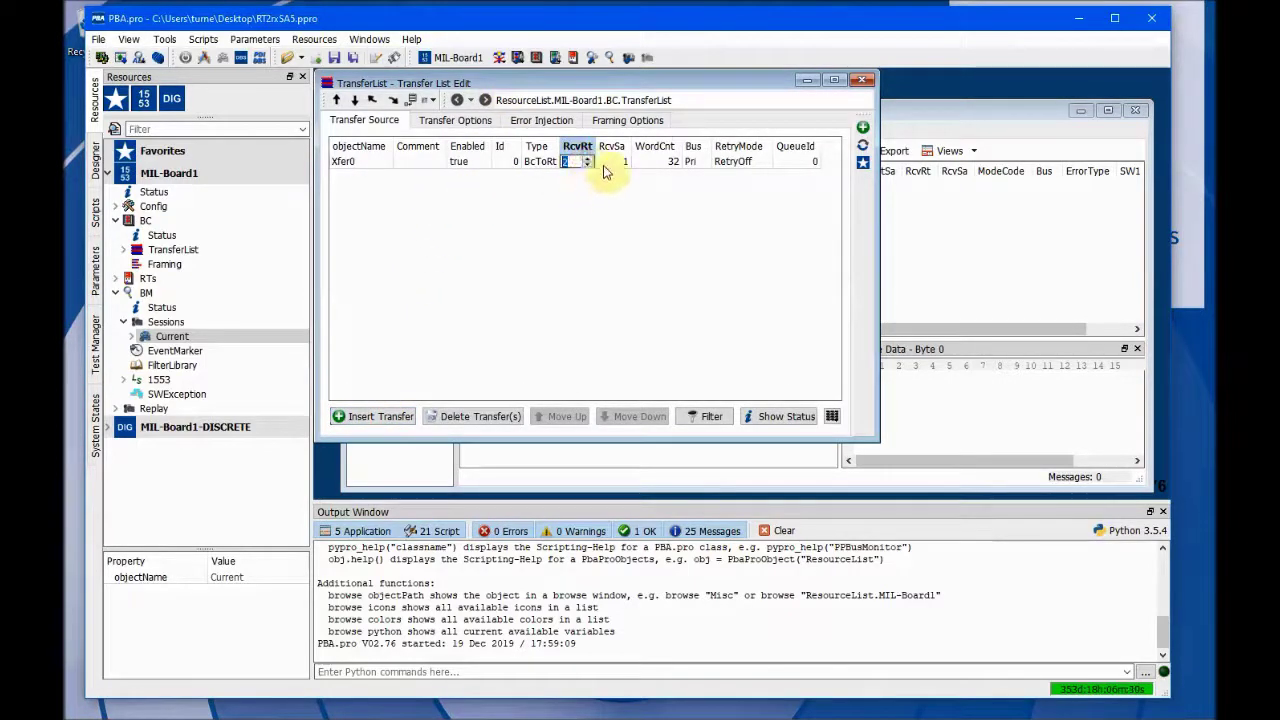
pyautogui.doubleClick(607, 163)
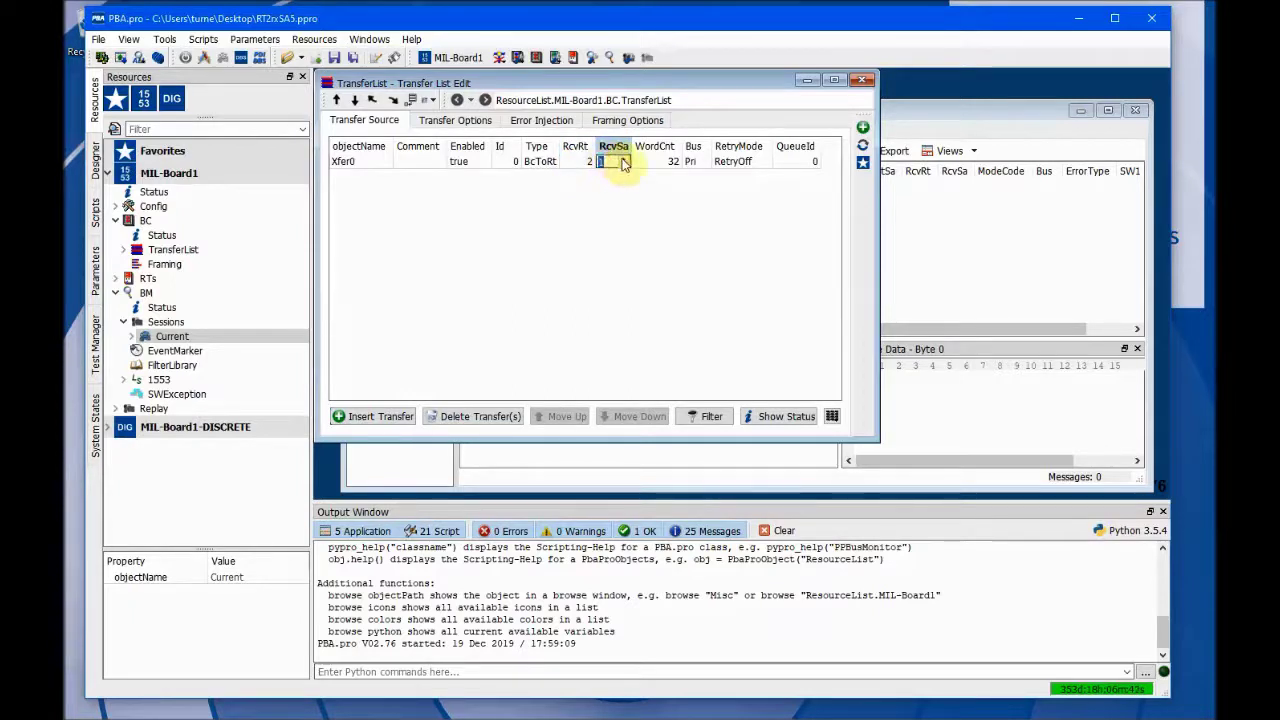
pyautogui.click(621, 158)
pyautogui.click(621, 158)
pyautogui.click(591, 197)
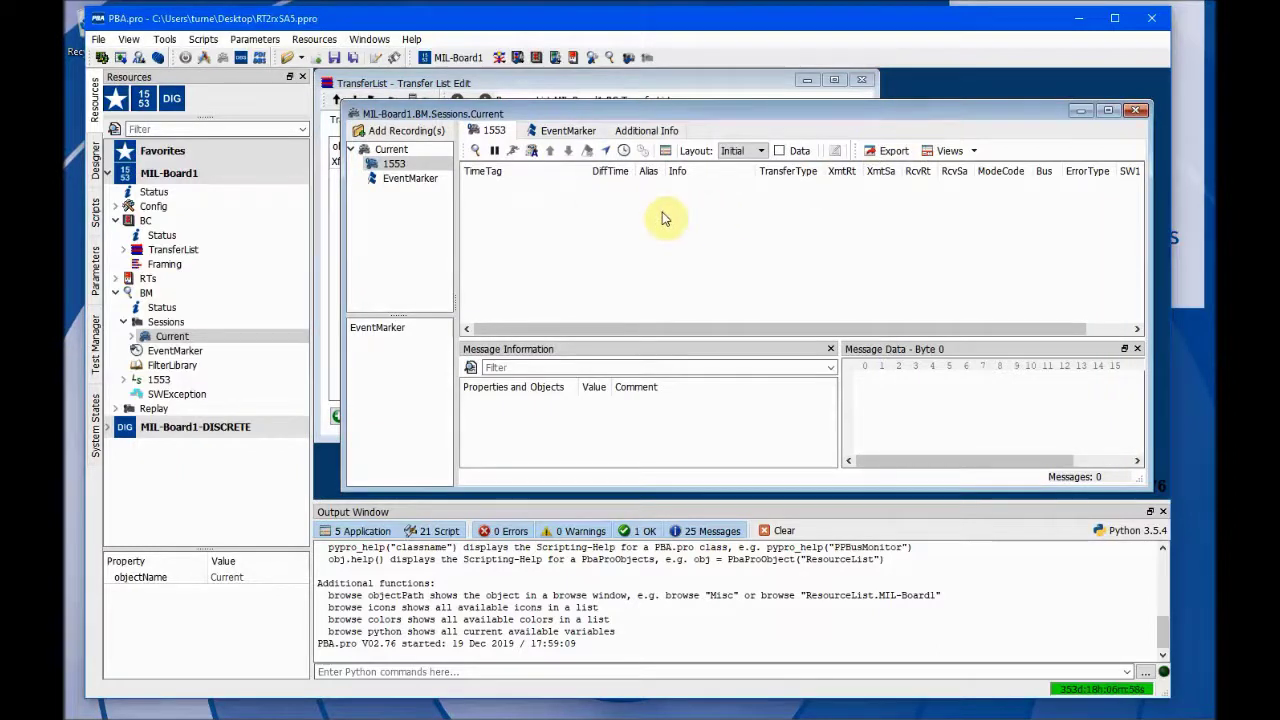
# Start the bus monitor, remote terminals and bus controller to capture four BC→RT02 SA05 transfers.
pyautogui.click(612, 62)
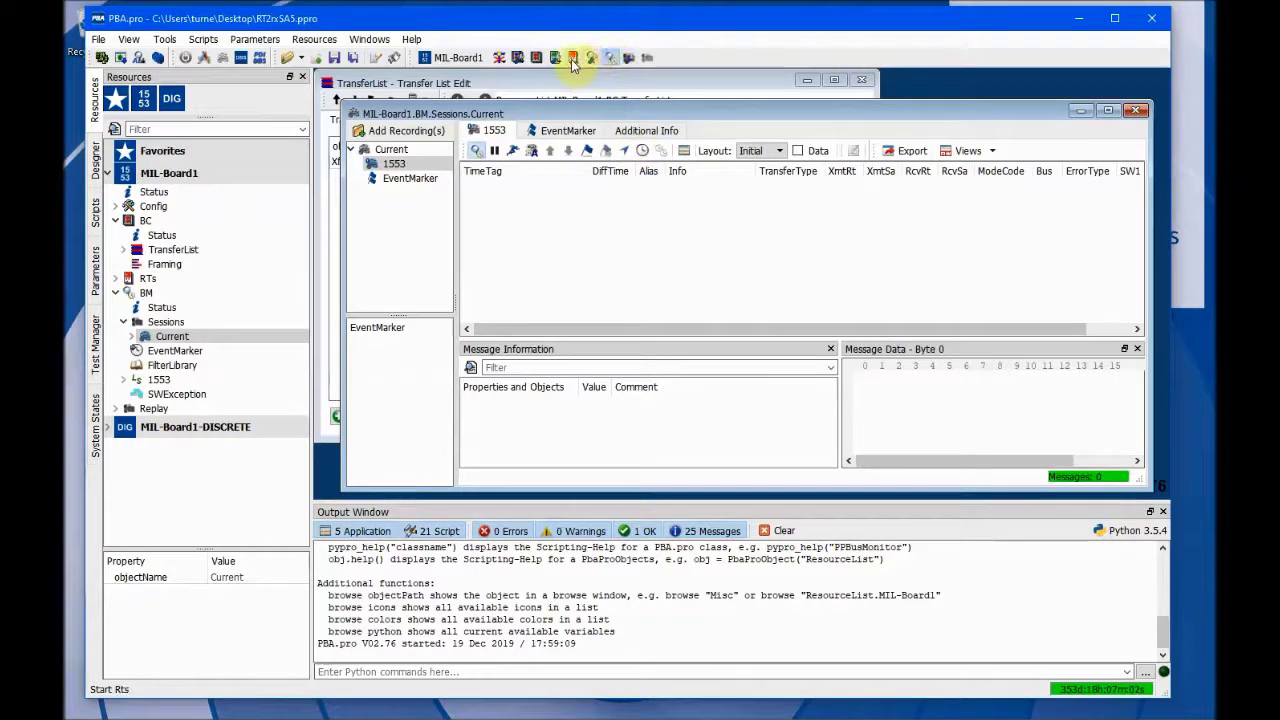
pyautogui.click(574, 62)
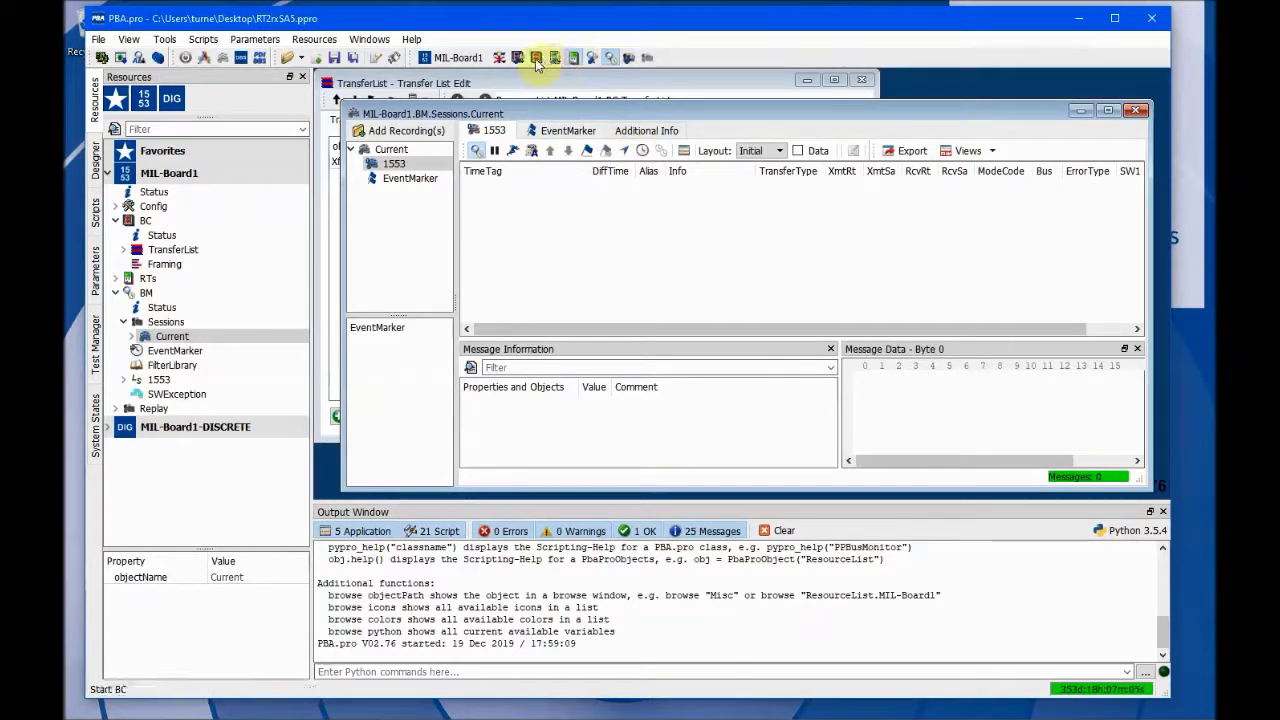
pyautogui.click(537, 60)
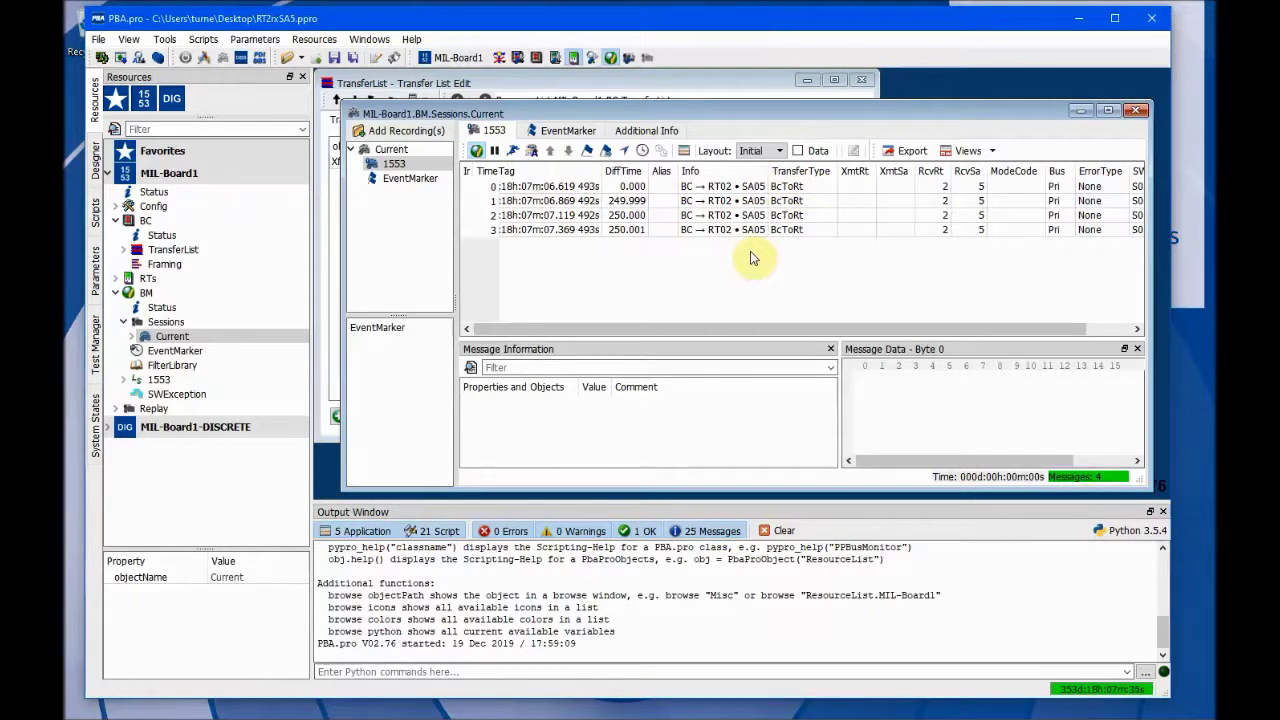
# In the transfer list's Framing Options, set NTimes to 0 so framing becomes cyclic.
pyautogui.click(690, 88)
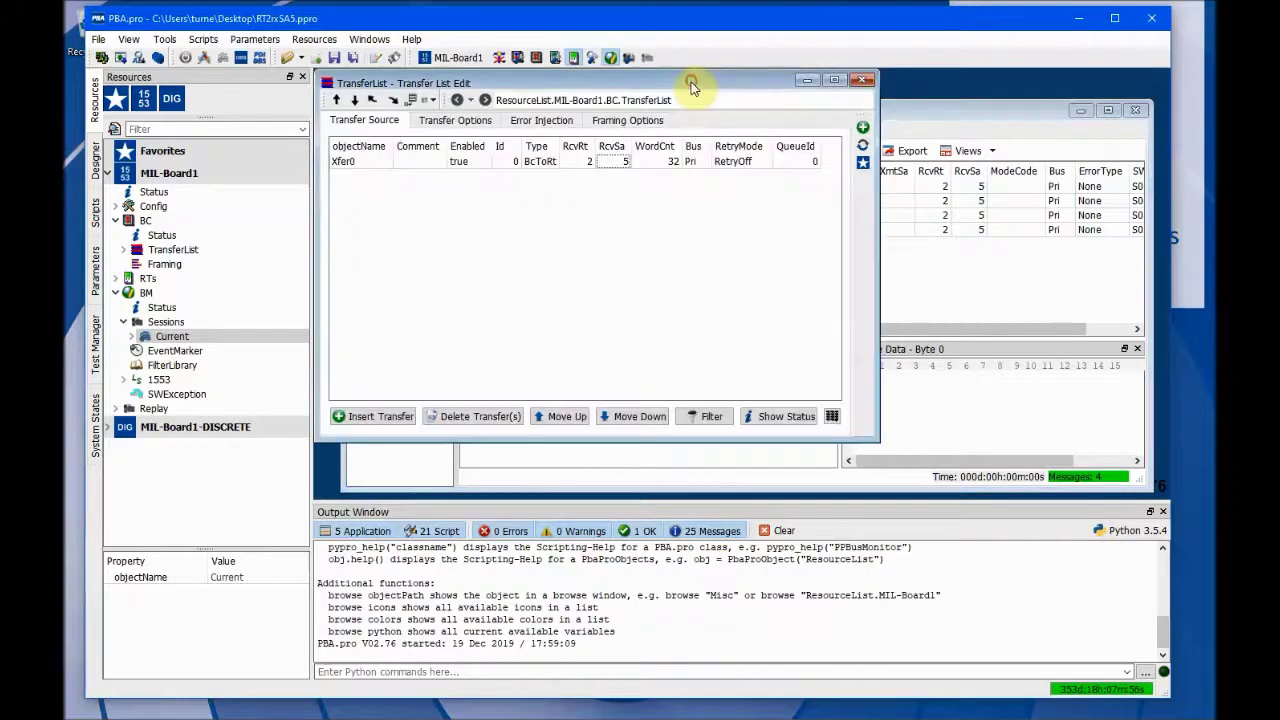
pyautogui.click(628, 122)
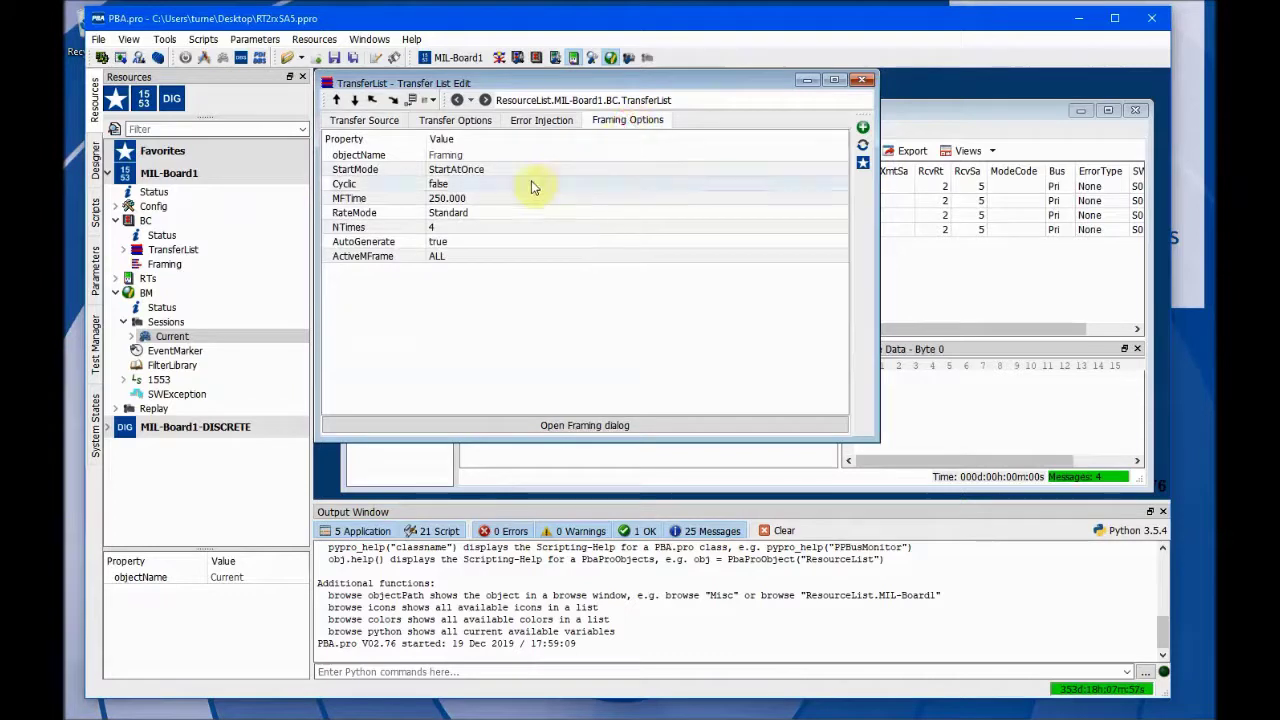
pyautogui.moveTo(451, 229)
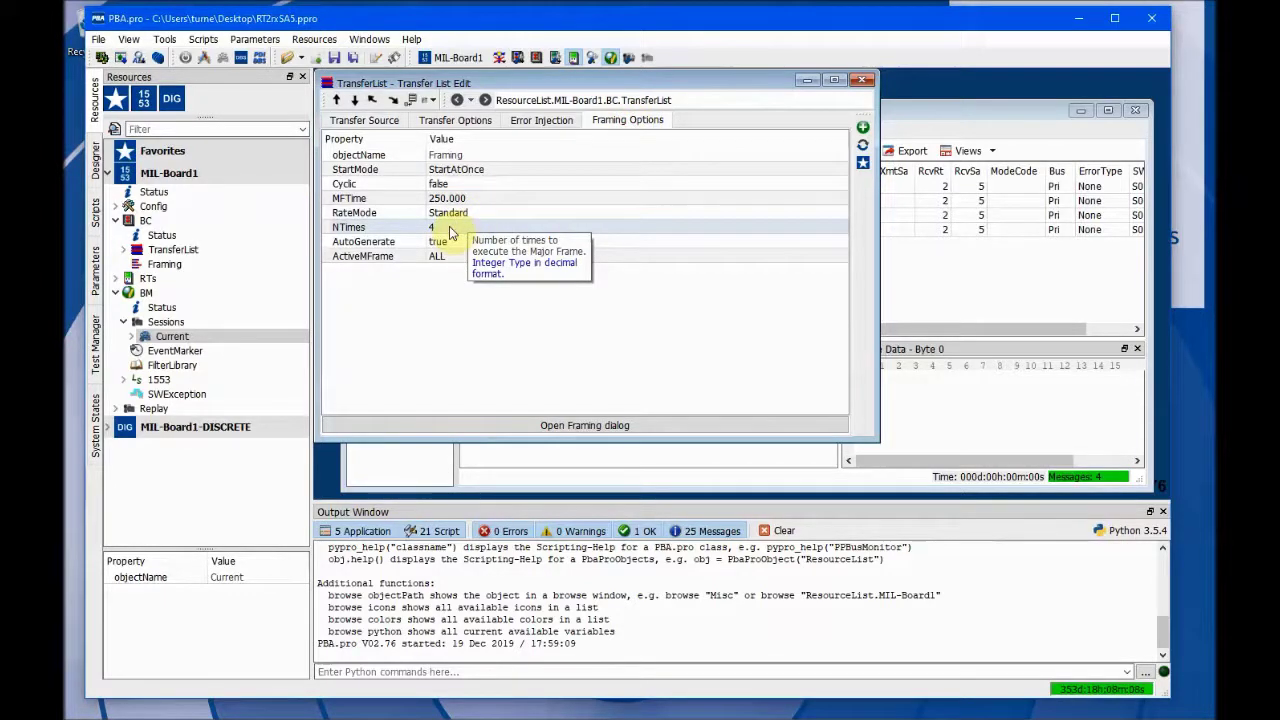
pyautogui.click(731, 227)
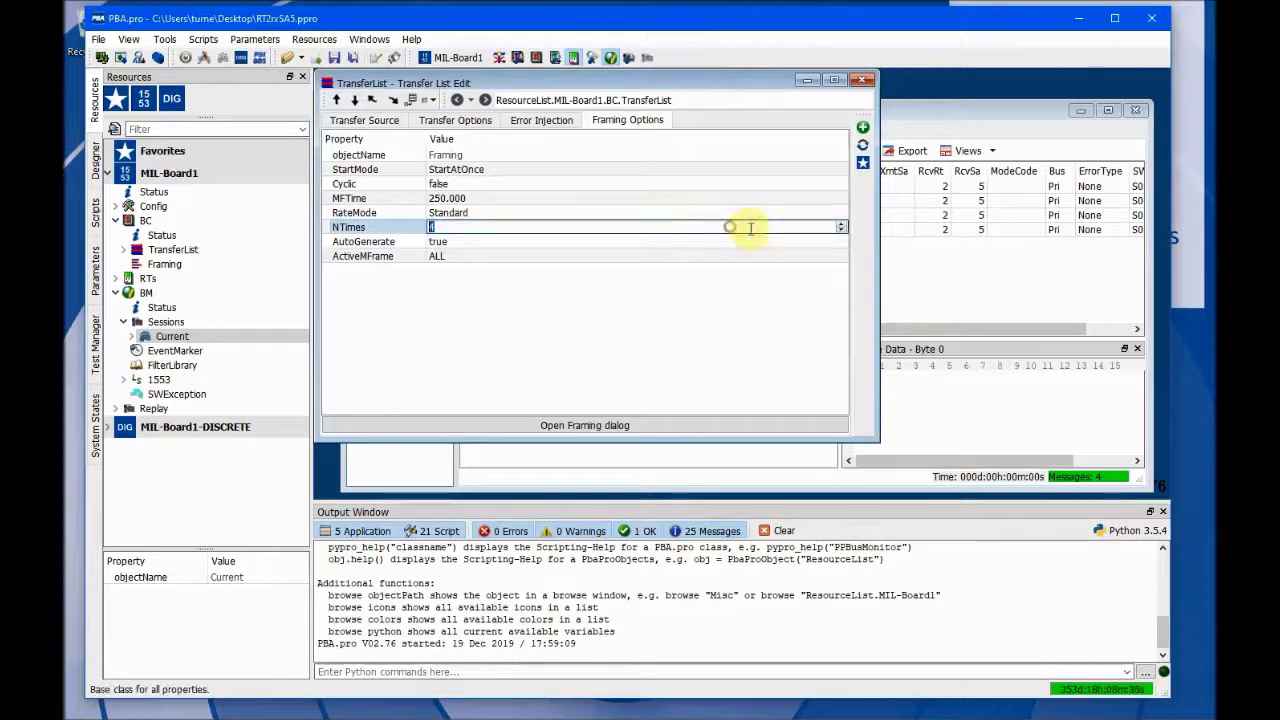
pyautogui.click(843, 230)
pyautogui.click(843, 230)
pyautogui.click(843, 230)
pyautogui.click(752, 292)
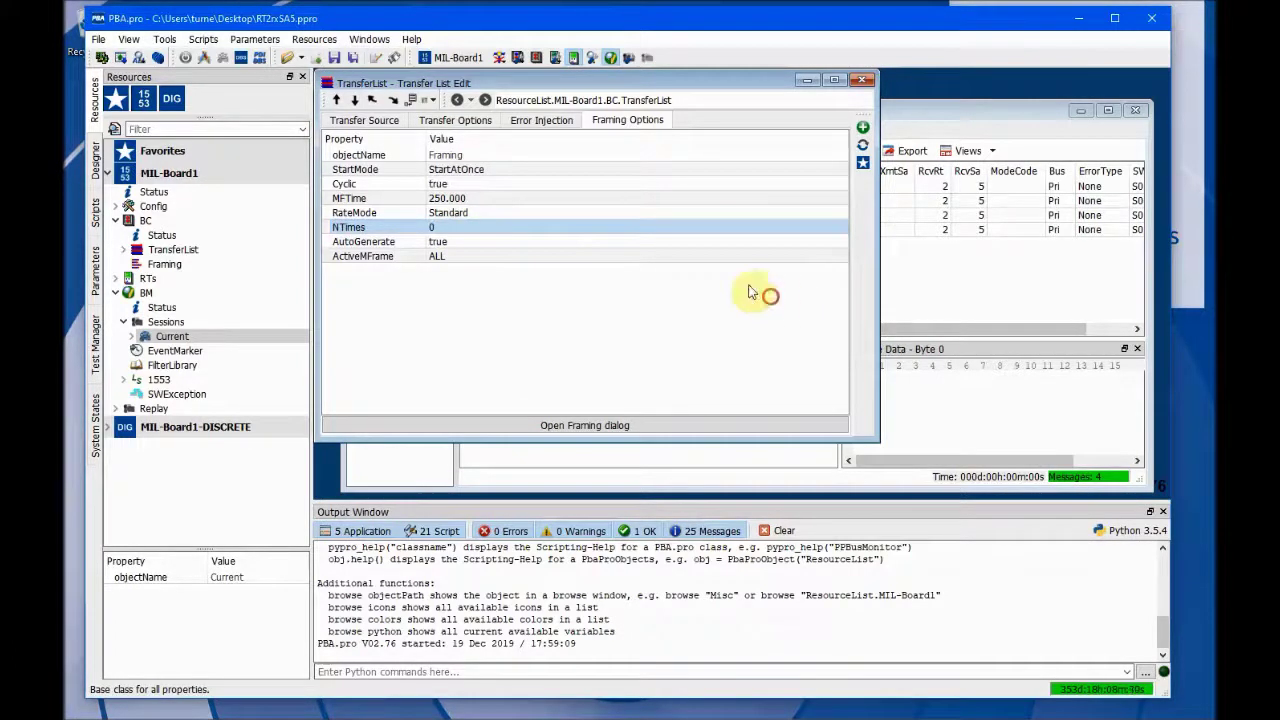
# Change the MFTime minor frame time from 250 to 100 ms, then bring the session window forward.
pyautogui.click(476, 203)
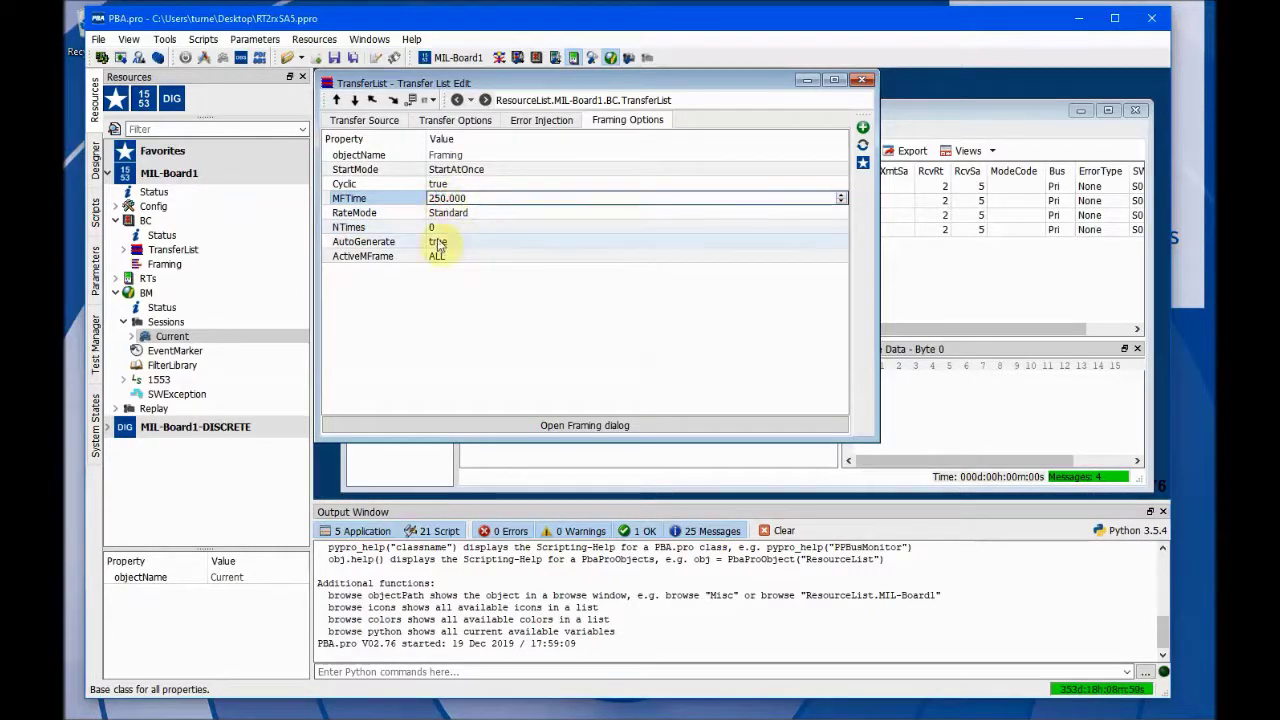
pyautogui.press('Delete')
pyautogui.press('Delete')
pyautogui.write('10')
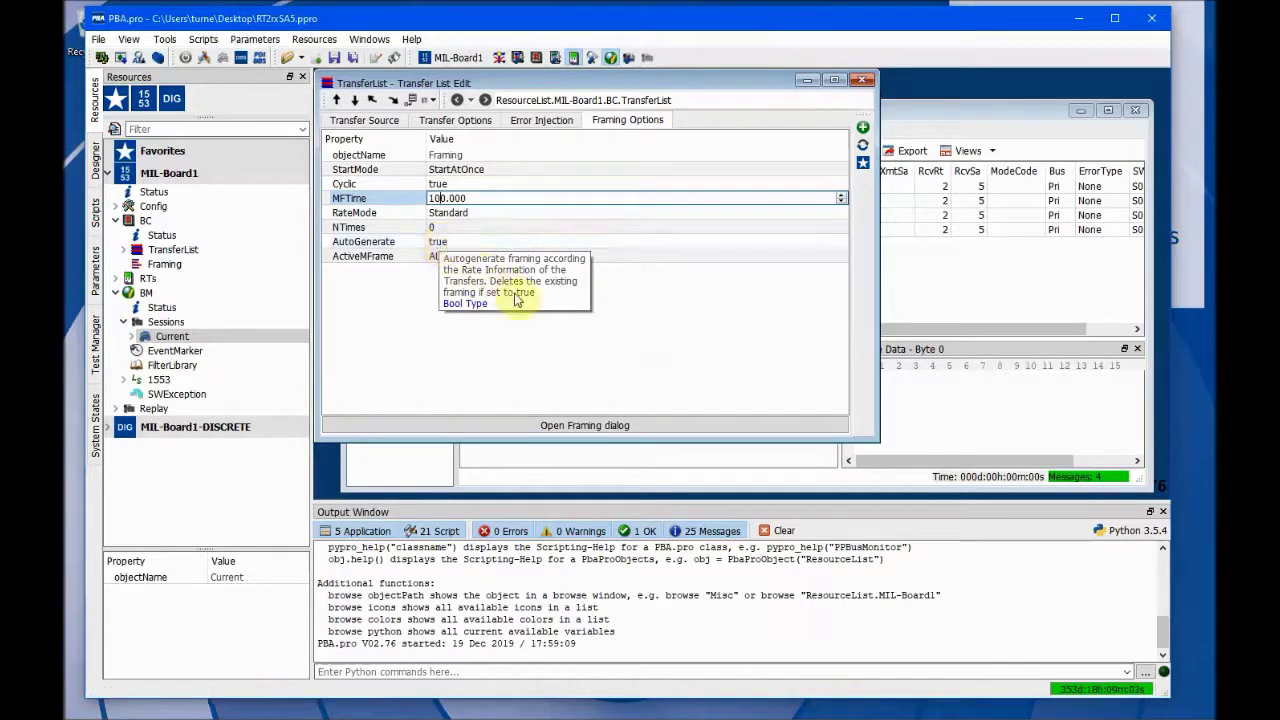
pyautogui.press('Return')
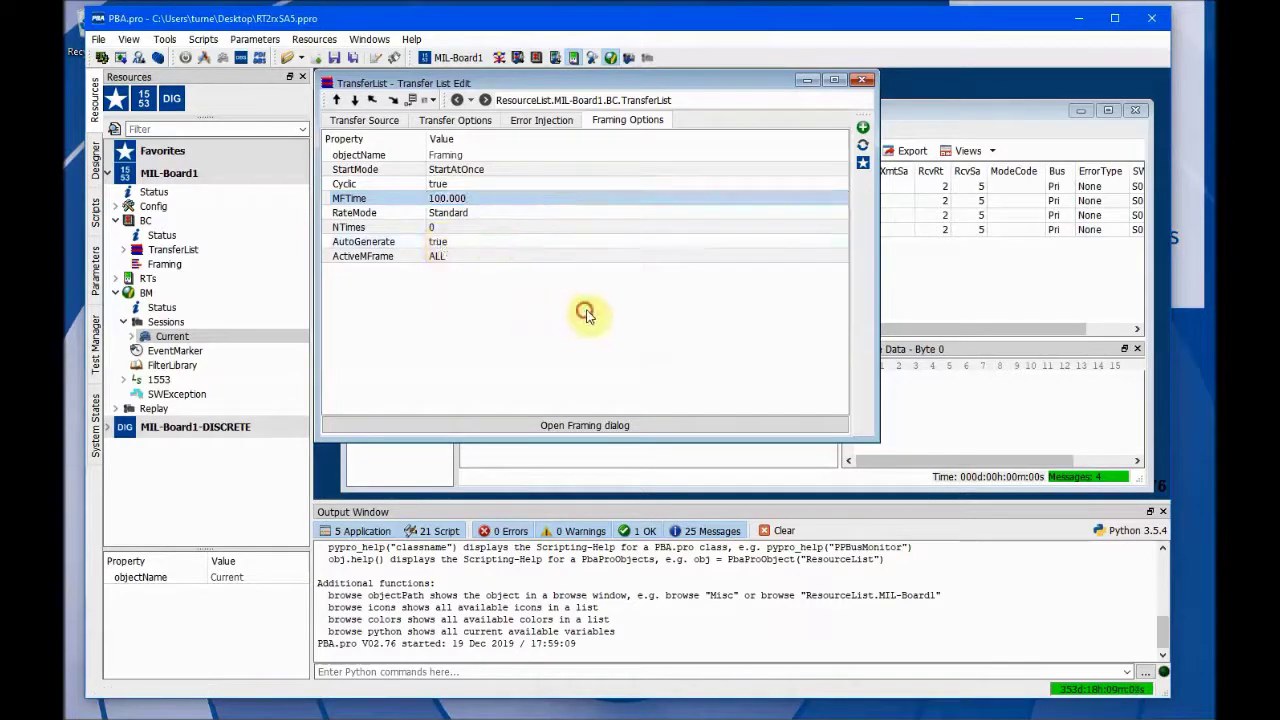
pyautogui.click(937, 111)
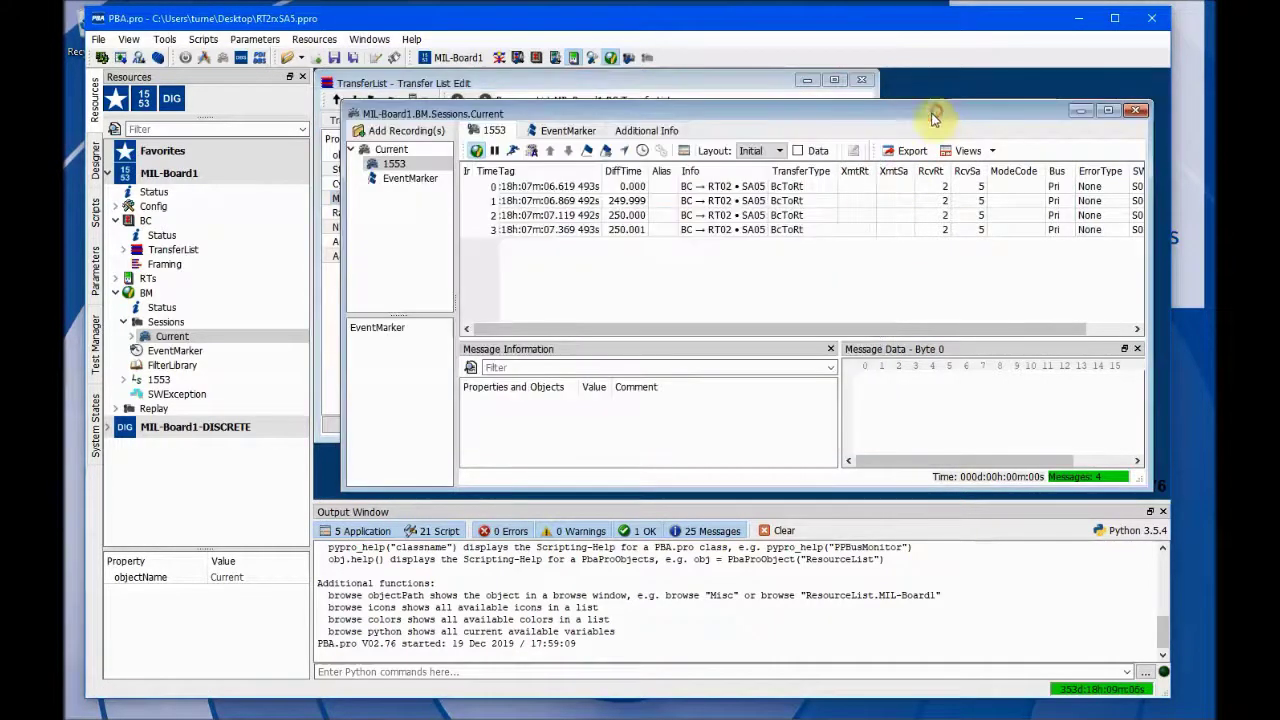
# Run the bus controller with the 100 ms framing, then stop the remote terminals and bus monitor.
pyautogui.click(537, 57)
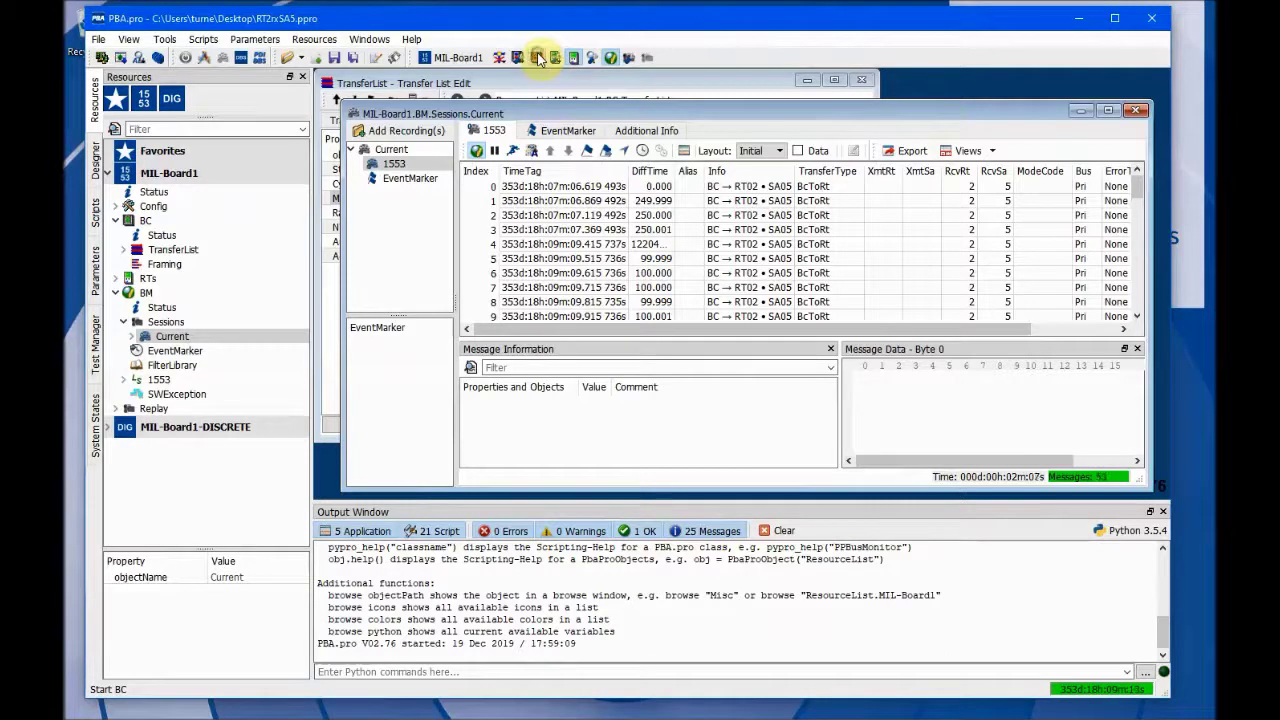
pyautogui.click(575, 58)
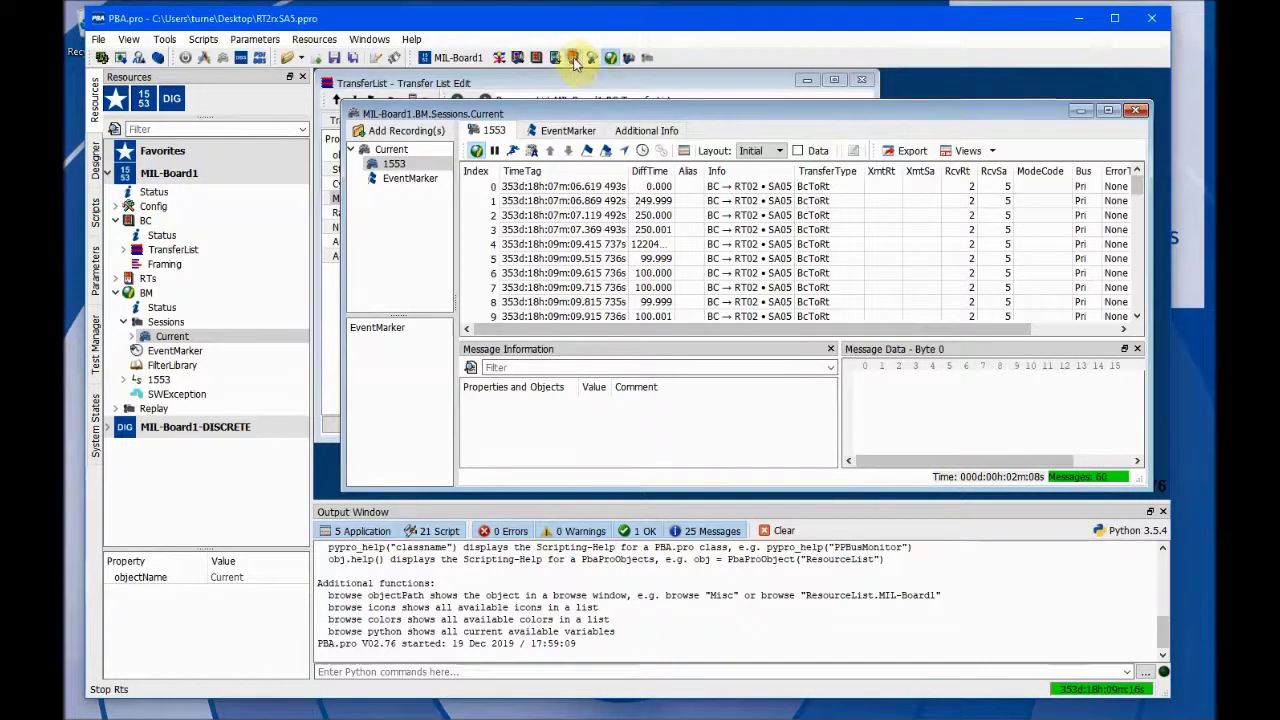
pyautogui.click(612, 58)
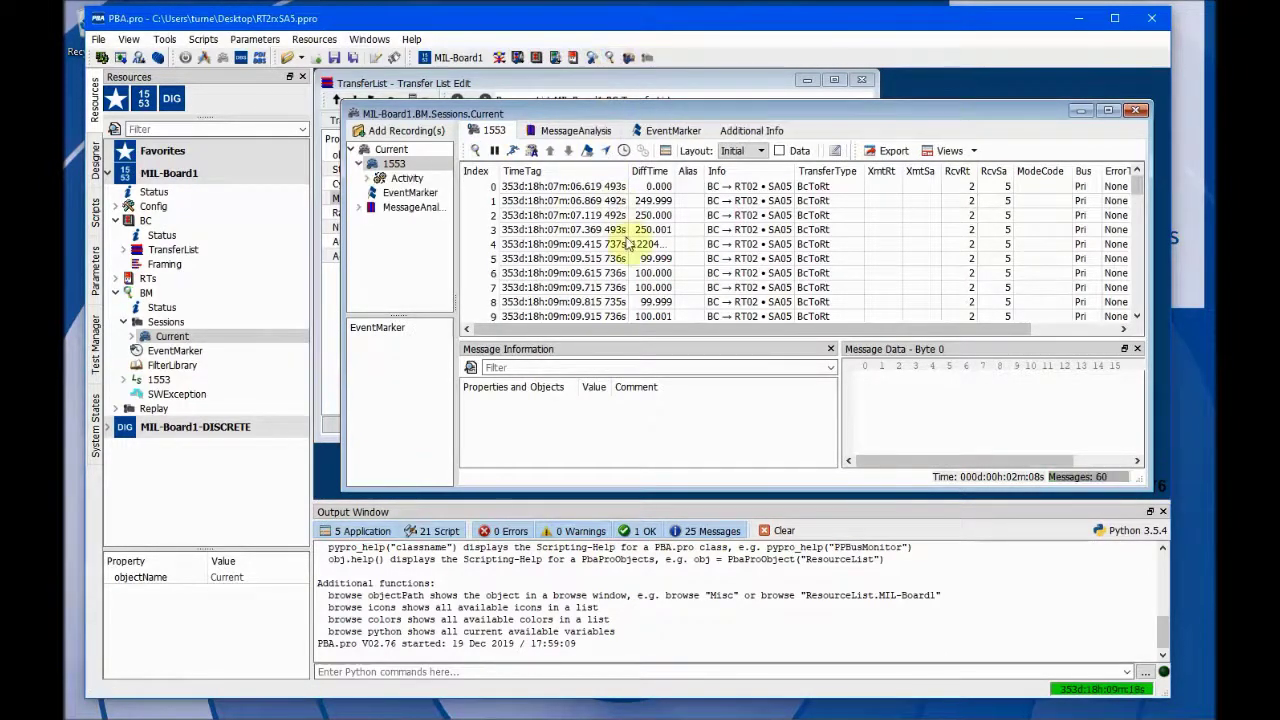
# Widen the DiffTime column and scroll through the 60 captured RT02 SA05 messages.
pyautogui.moveTo(1143, 199)
pyautogui.mouseDown()
pyautogui.moveTo(1147, 228)
pyautogui.moveTo(1144, 178)
pyautogui.mouseUp()
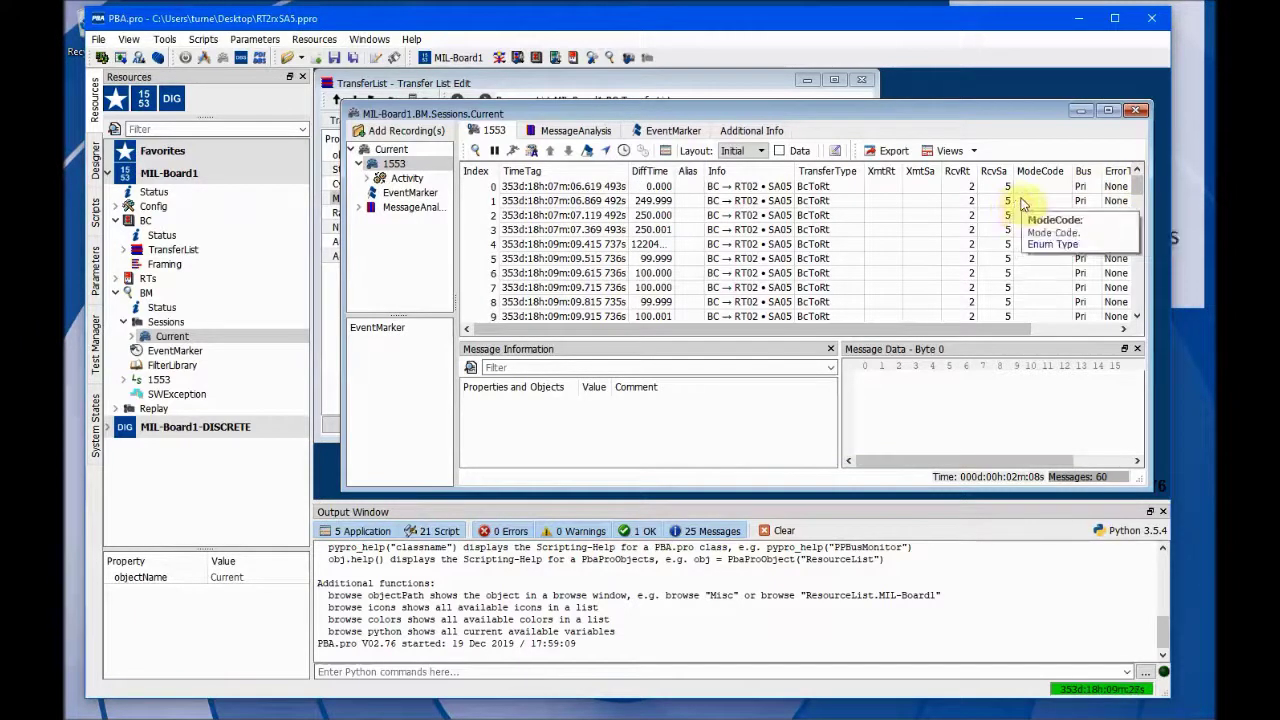
pyautogui.moveTo(676, 170); pyautogui.dragTo(705, 169)
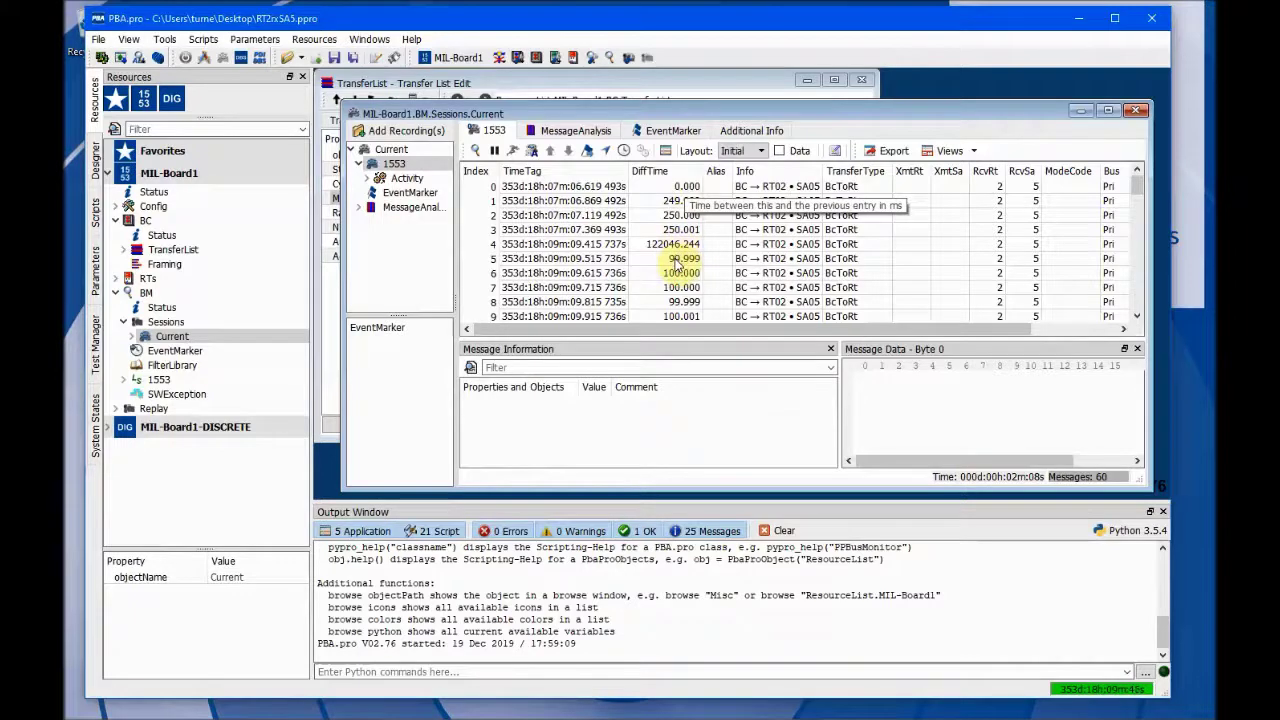
pyautogui.scroll(-1, 677, 263)
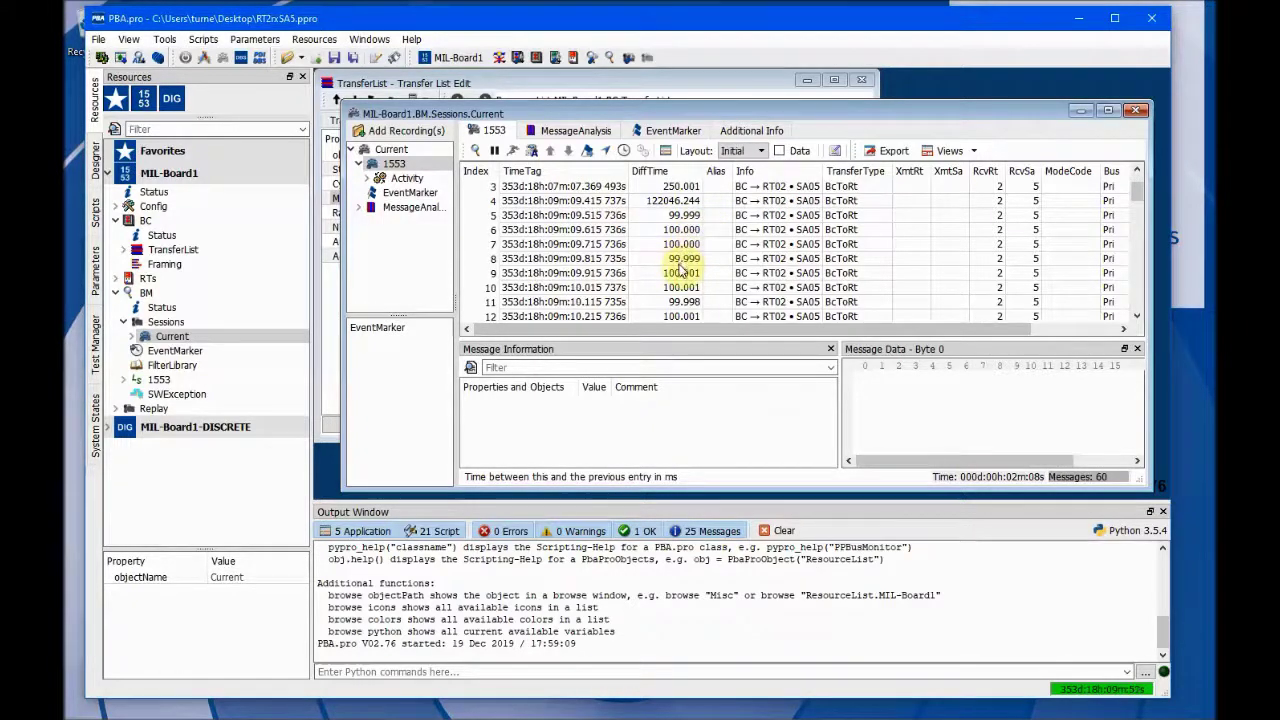
pyautogui.scroll(-1, 681, 269)
pyautogui.scroll(-1, 681, 269)
pyautogui.scroll(-1, 683, 268)
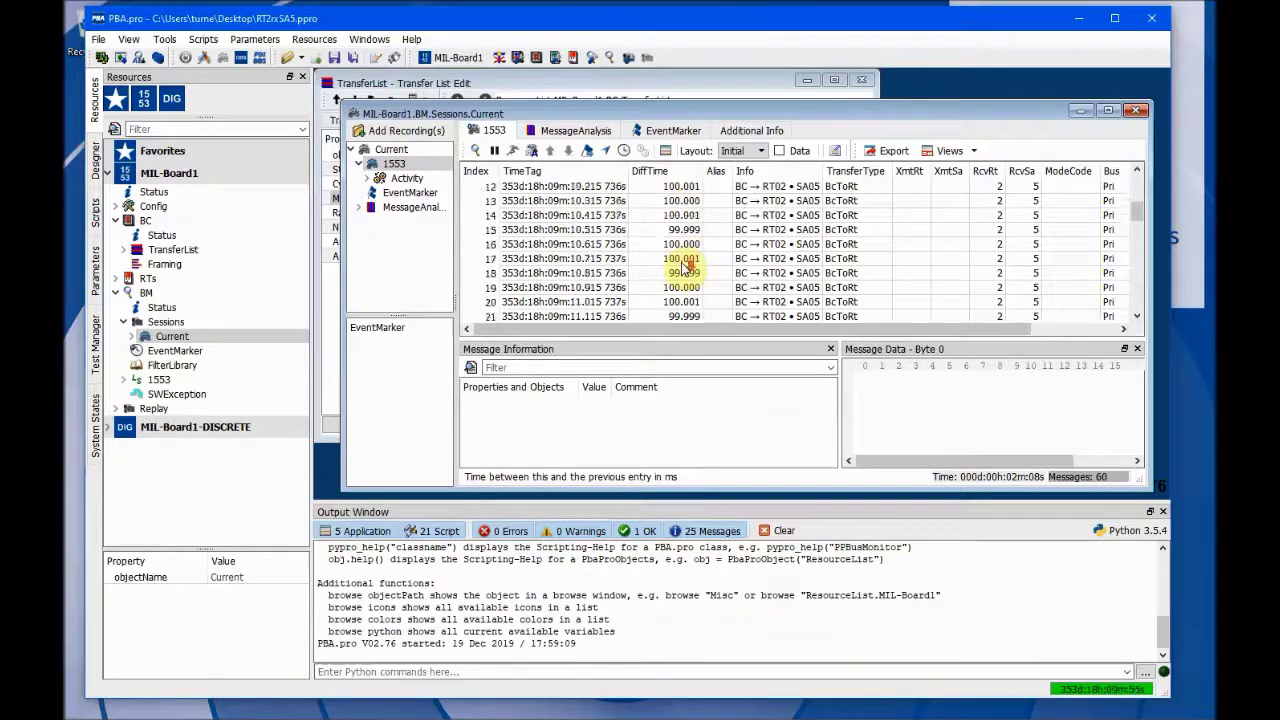
pyautogui.scroll(-1, 683, 268)
pyautogui.scroll(-1, 683, 268)
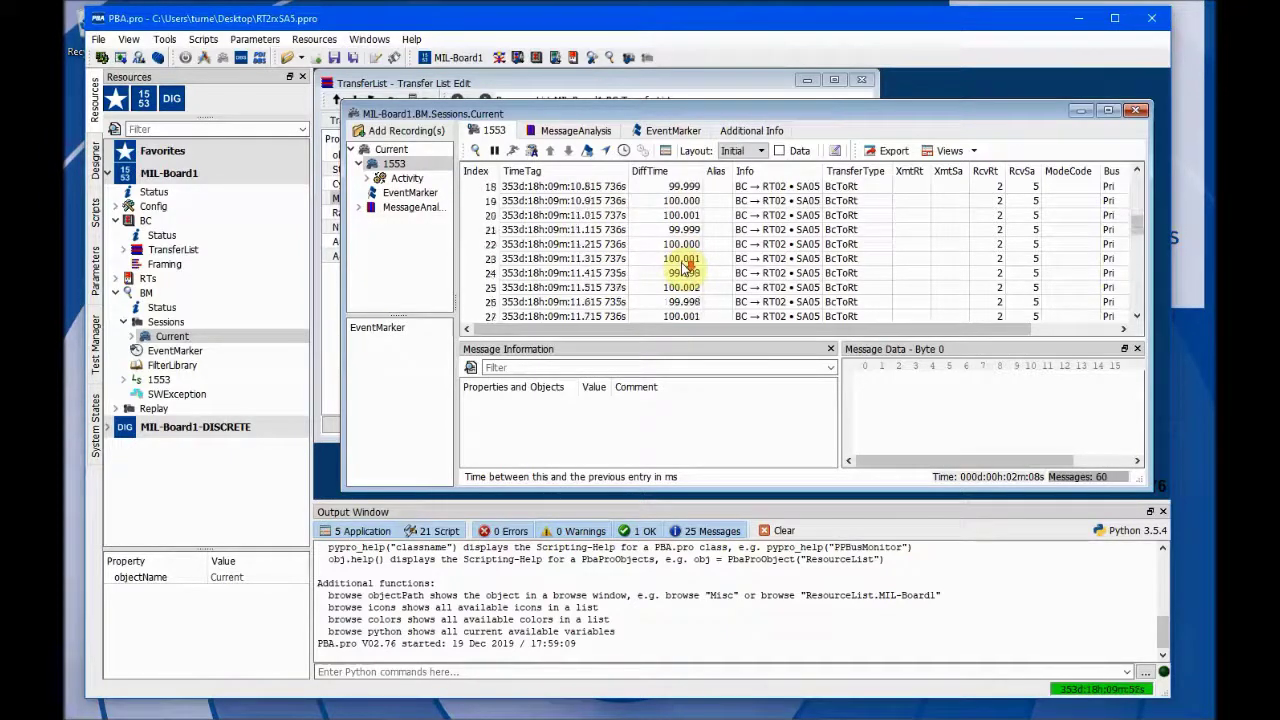